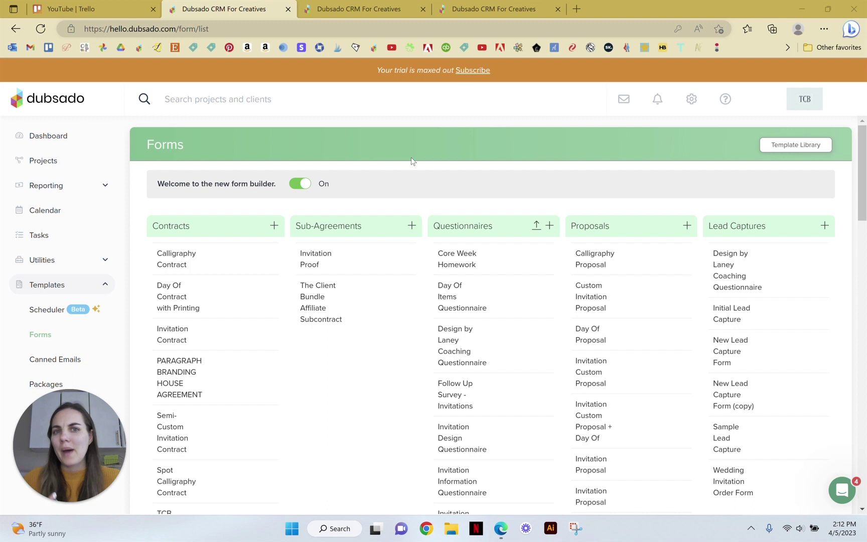
Step: Switch to the Design by Laney client-portal proposal preview and look over its client details
click(359, 9)
scroll(728, 355, up, 10)
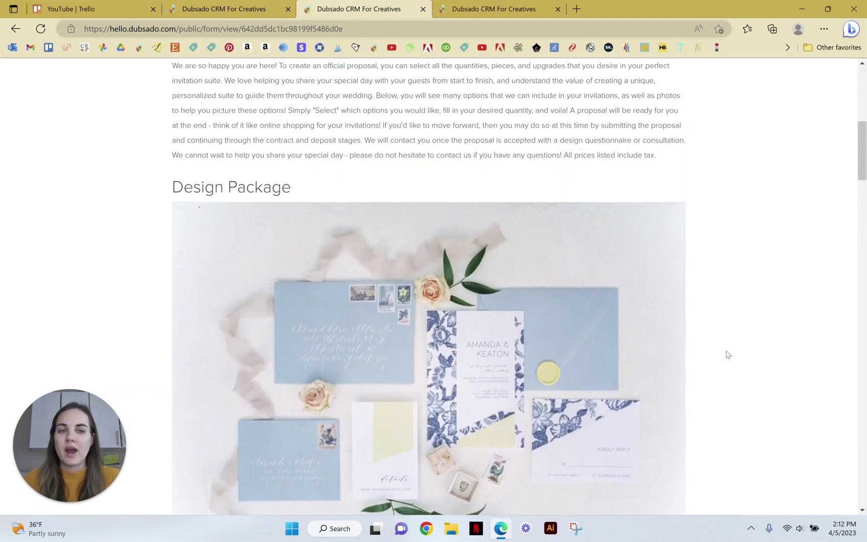
scroll(728, 355, up, 5)
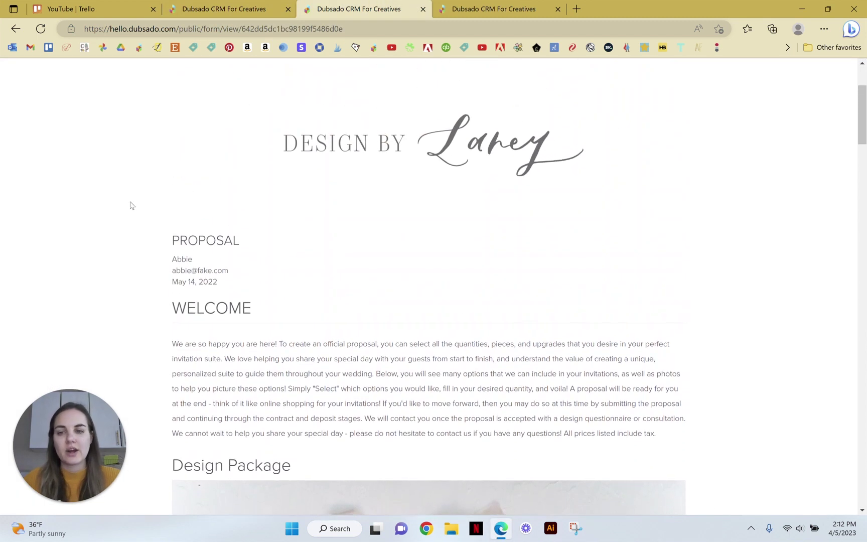
drag(155, 200, 262, 285)
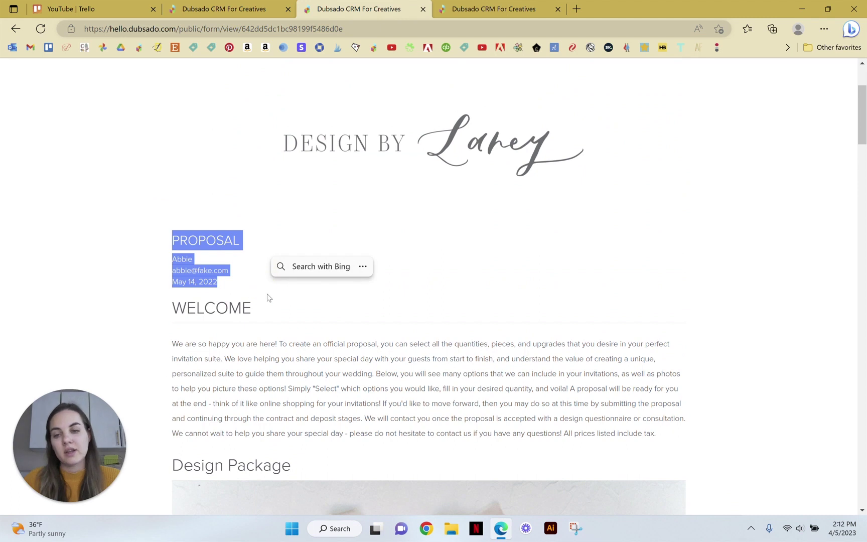
click(267, 298)
Step: Scroll down to the $1,300.00 Design Package caption and price, then back to the top
scroll(343, 275, down, 7)
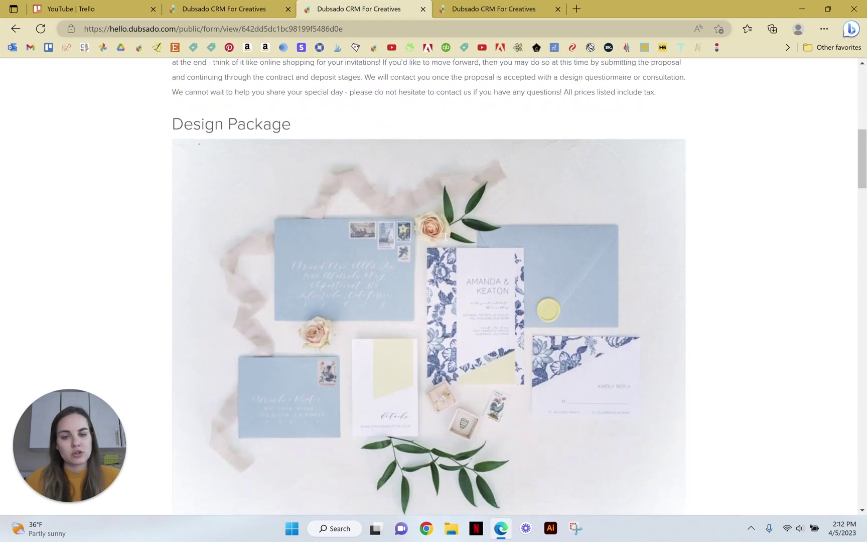
scroll(446, 237, down, 4)
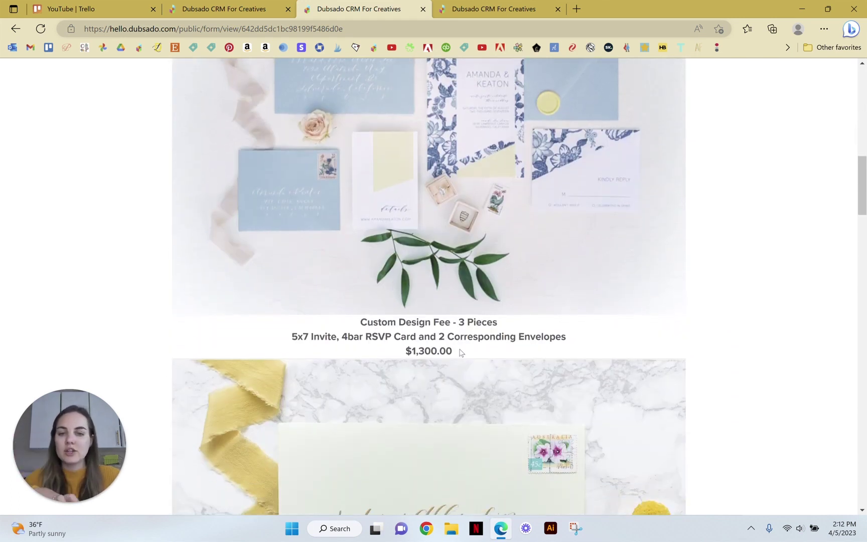
drag(461, 353, 445, 329)
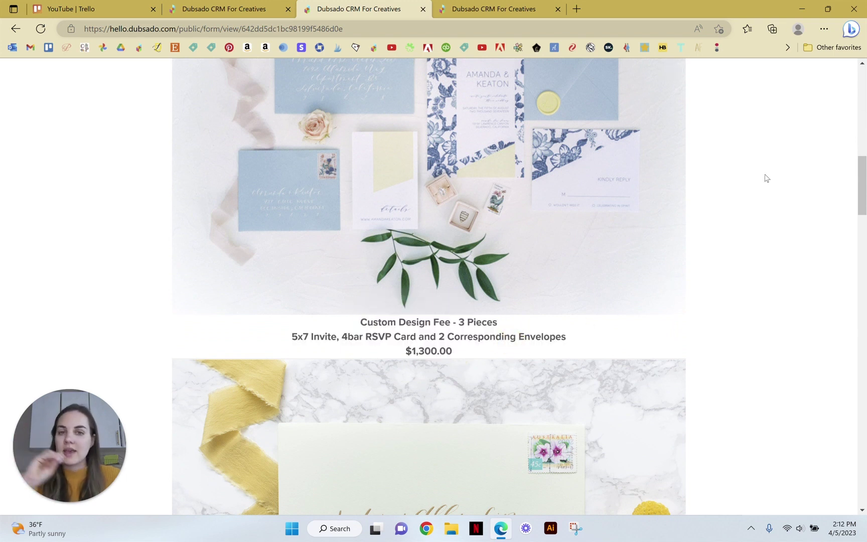
click(859, 273)
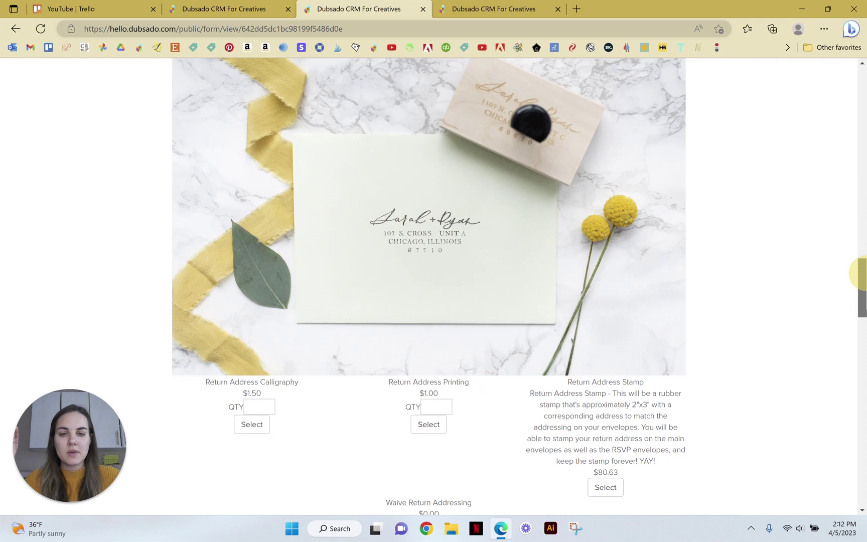
drag(860, 273, 863, 169)
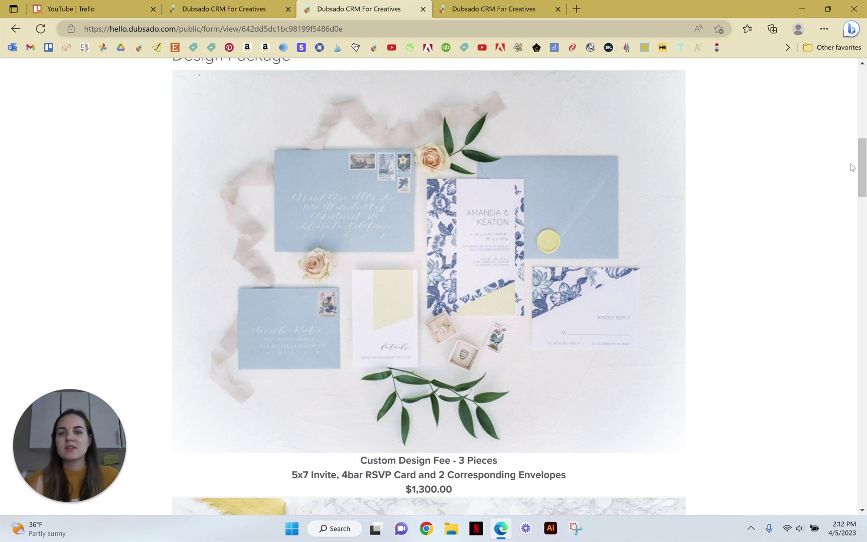
scroll(633, 142, up, 10)
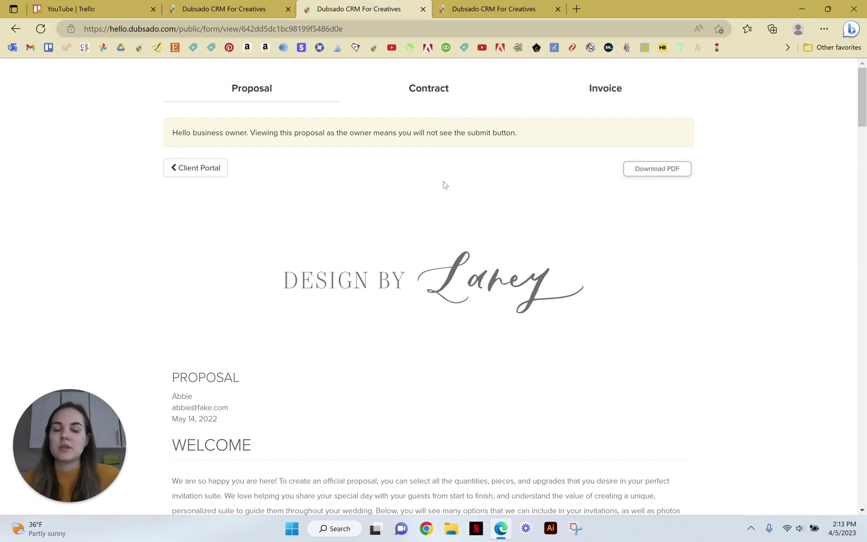
Step: Enter 100 as the Calligraphy Guest Addressing quantity and confirm the total reads $1,650.00
scroll(471, 262, down, 2)
scroll(470, 262, up, 2)
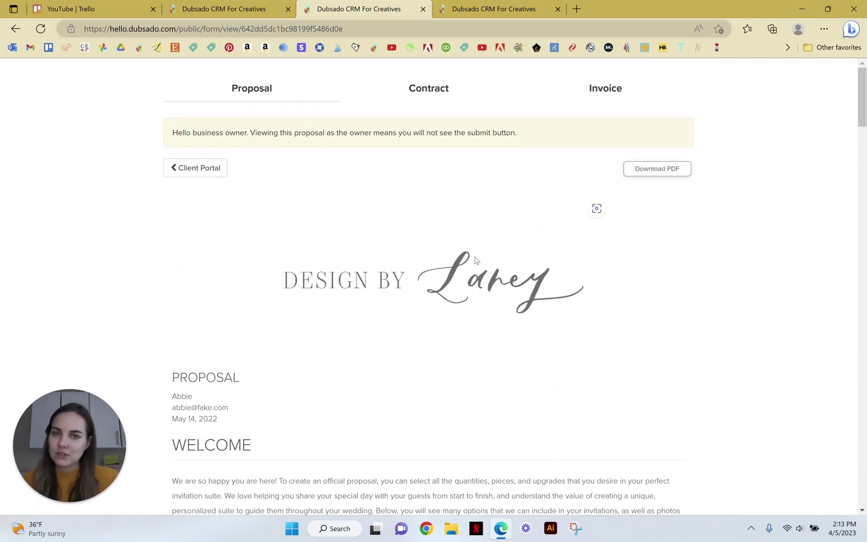
scroll(502, 242, down, 10)
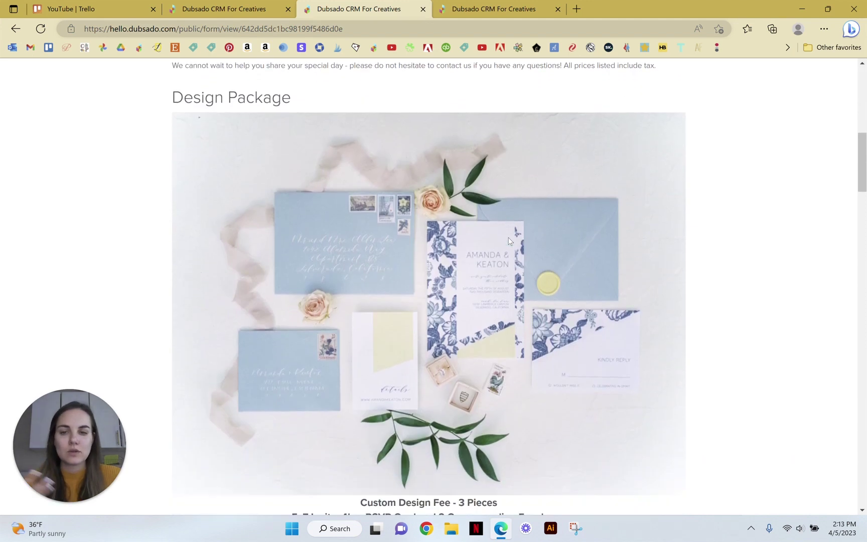
scroll(510, 242, down, 5)
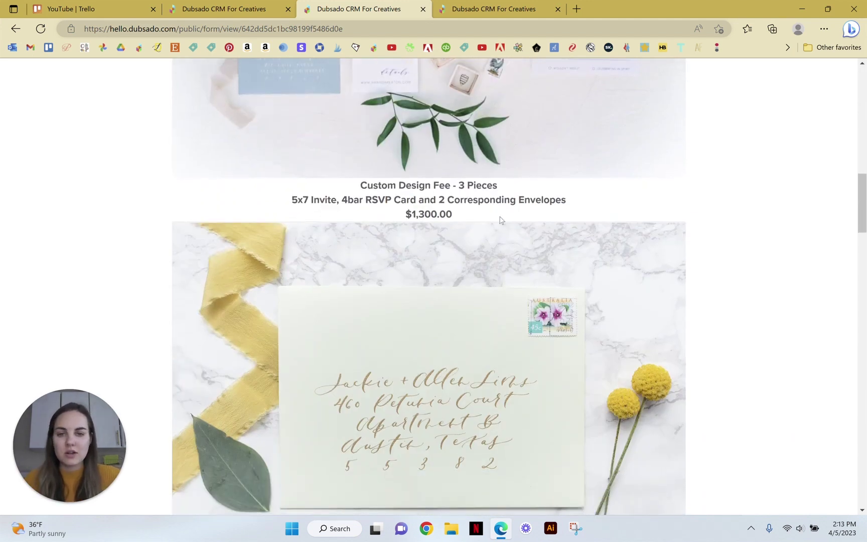
scroll(501, 220, down, 6)
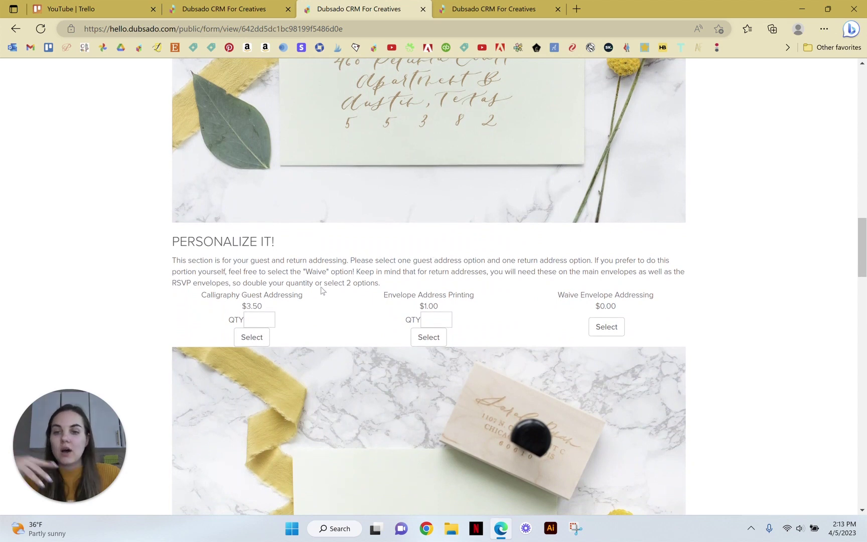
scroll(323, 292, down, 2)
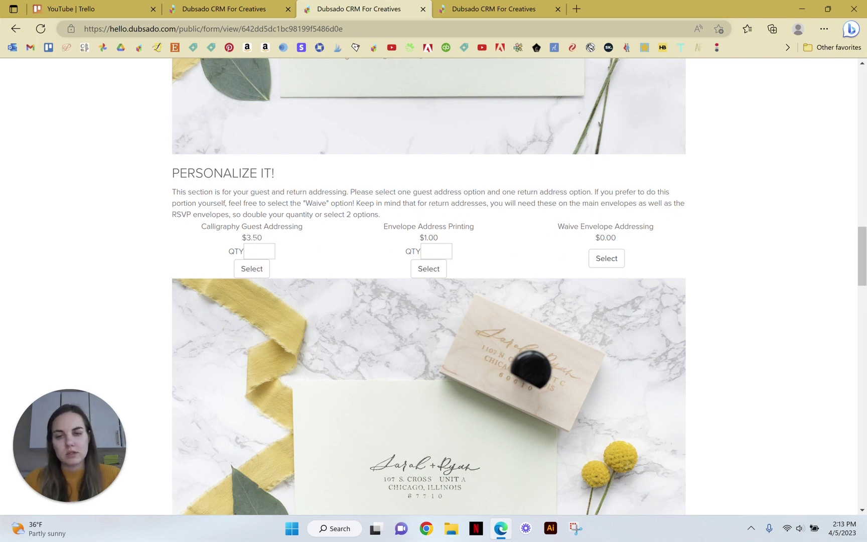
click(269, 249)
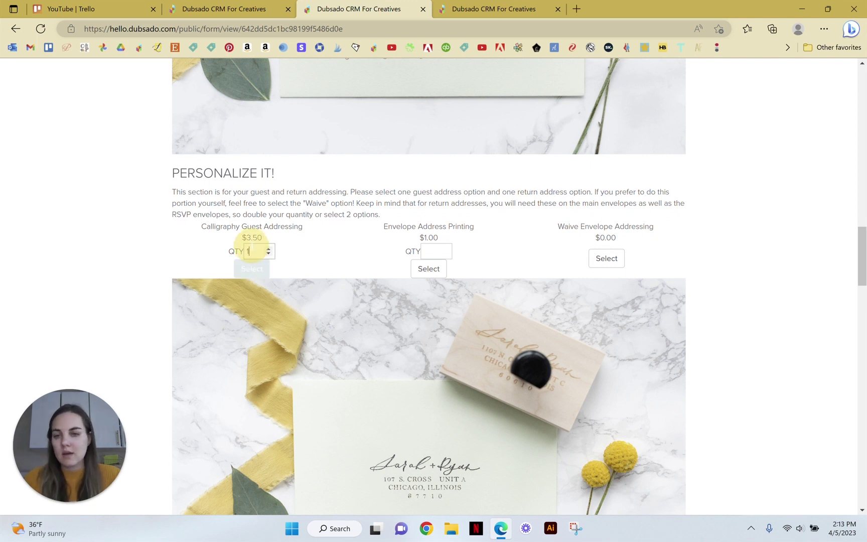
text(00)
click(328, 231)
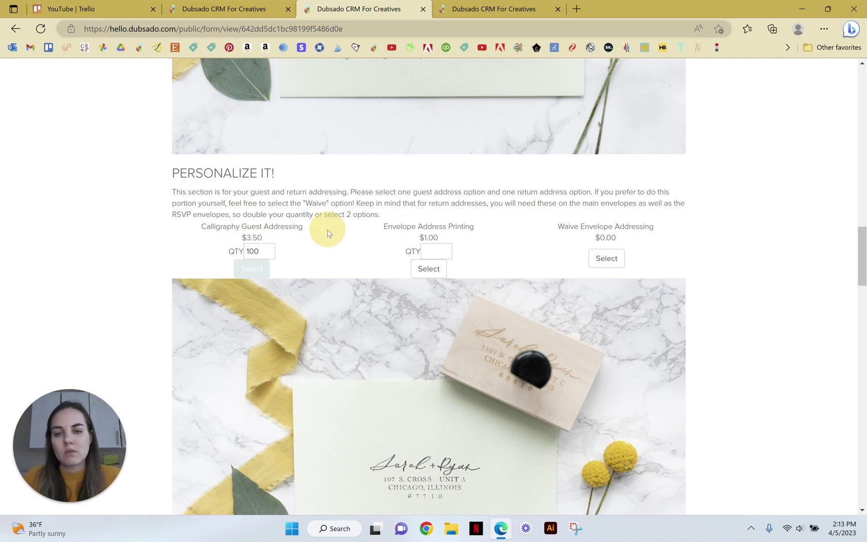
drag(861, 241, 859, 464)
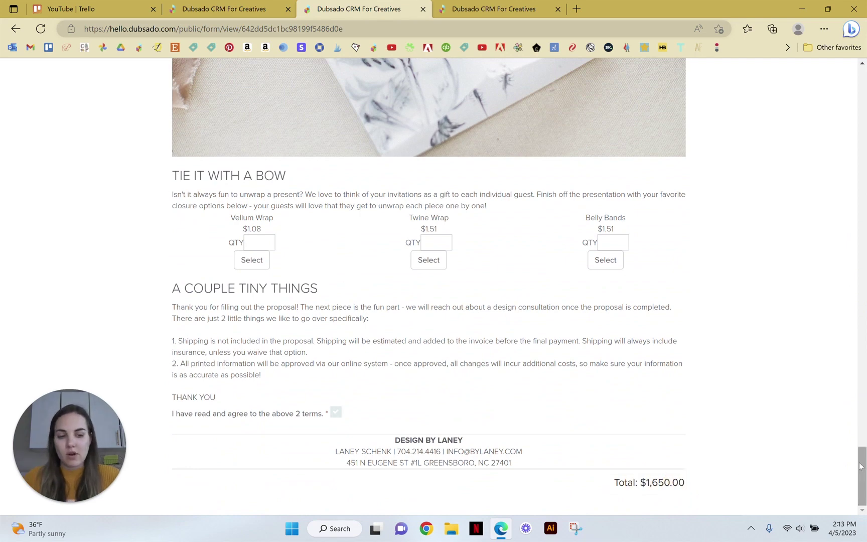
drag(861, 467, 863, 298)
Step: Select Waive Return Addressing and enter 100 as the Envelope Liners quantity
click(429, 395)
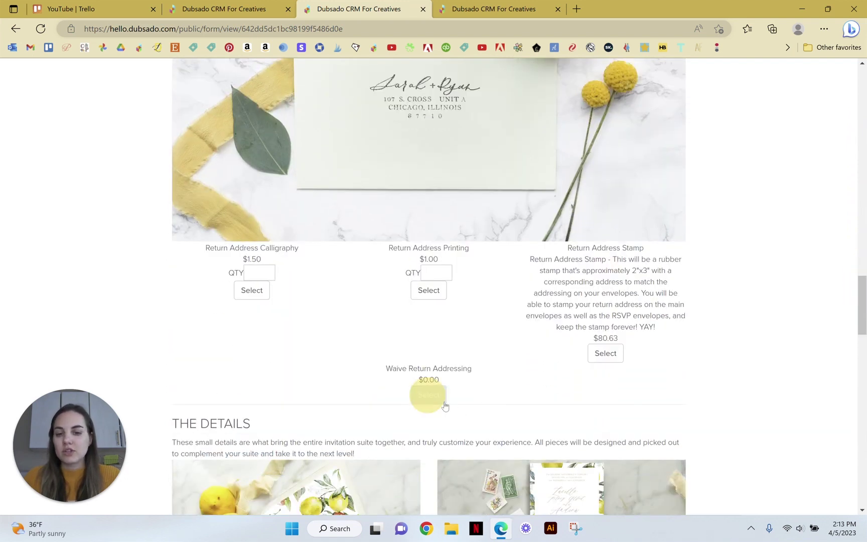
drag(861, 283, 862, 339)
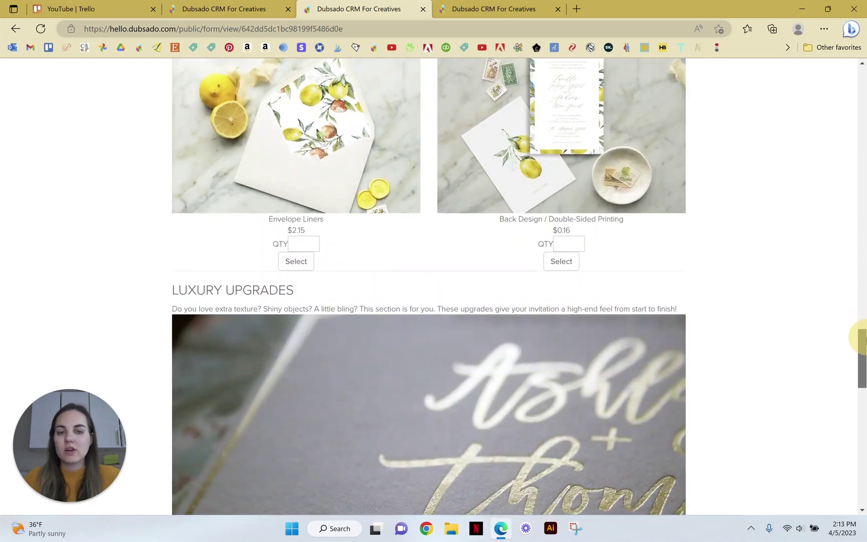
click(300, 244)
text(100)
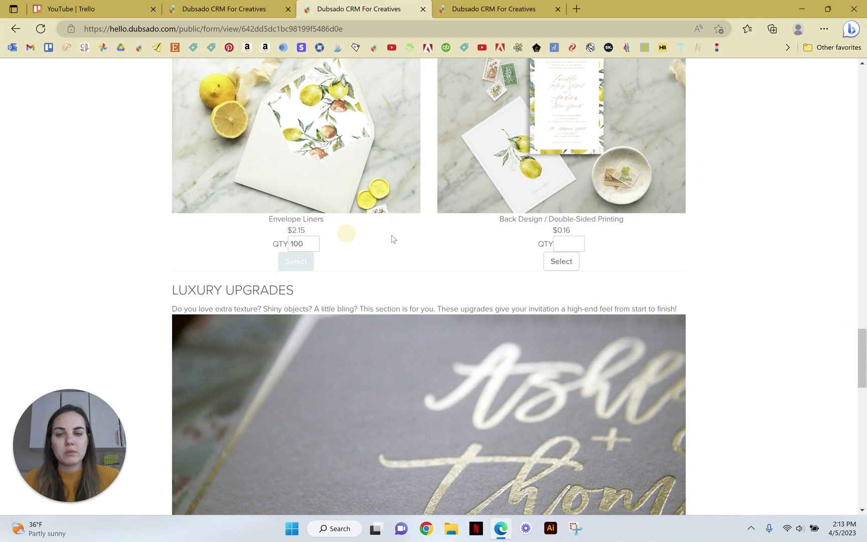
Step: Add one Foil Upgrade at $376.25 to the order
scroll(409, 236, down, 4)
scroll(421, 231, down, 1)
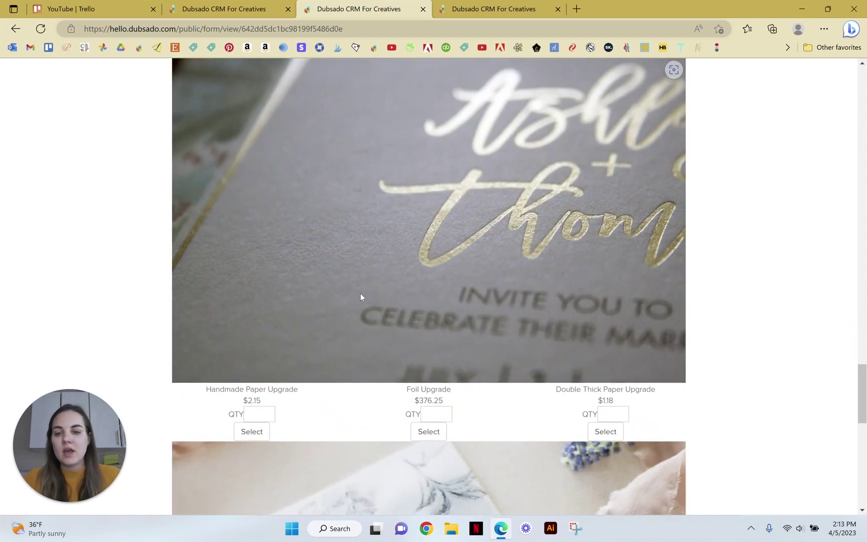
click(433, 426)
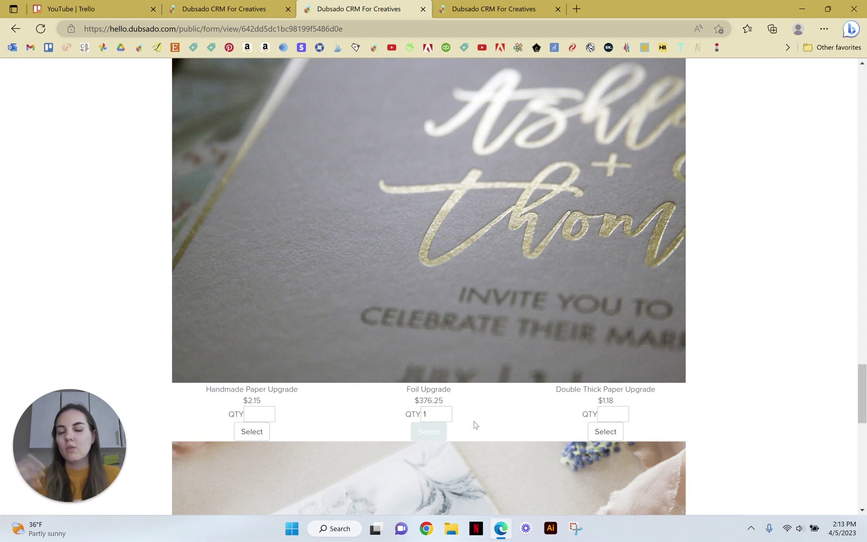
scroll(540, 368, down, 4)
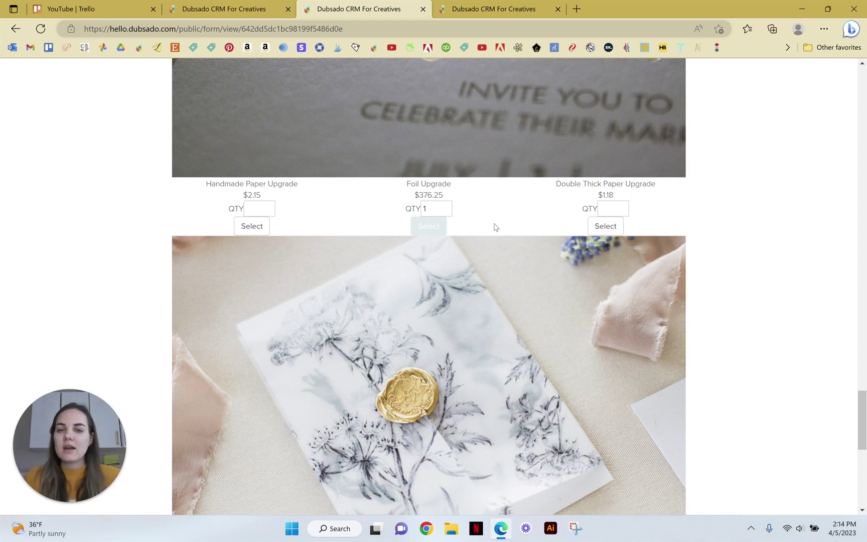
Step: Enter 100 Handmade Paper Upgrades and check that the total reaches $2,456.25
drag(407, 184, 451, 189)
click(431, 208)
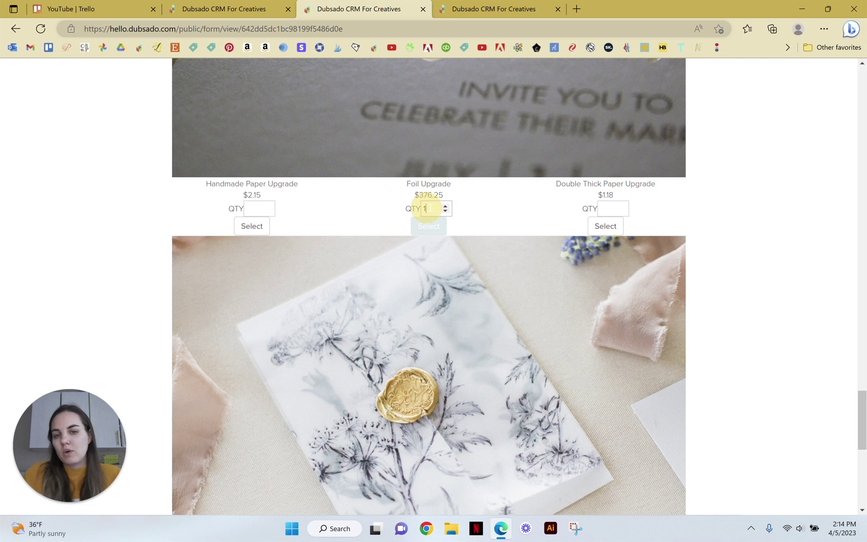
click(257, 209)
text(1)
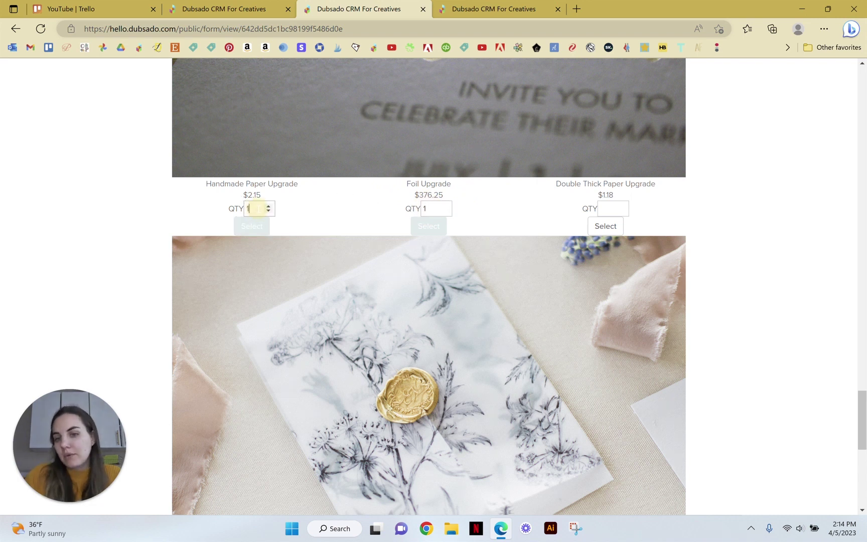
text(00)
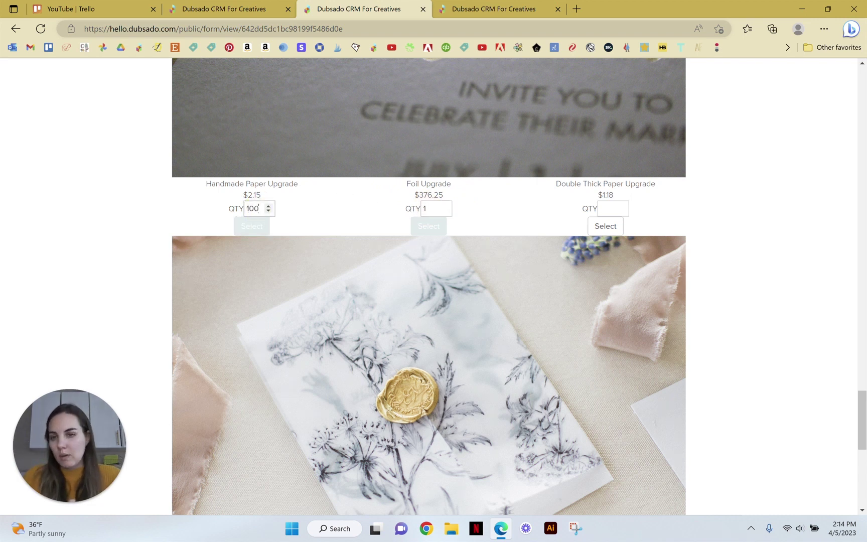
click(349, 221)
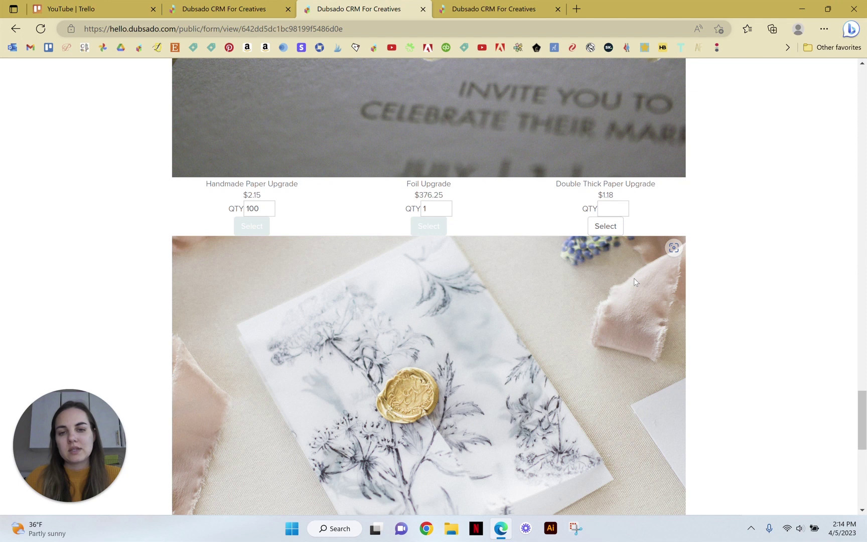
scroll(634, 287, up, 3)
scroll(635, 293, up, 2)
scroll(635, 294, down, 4)
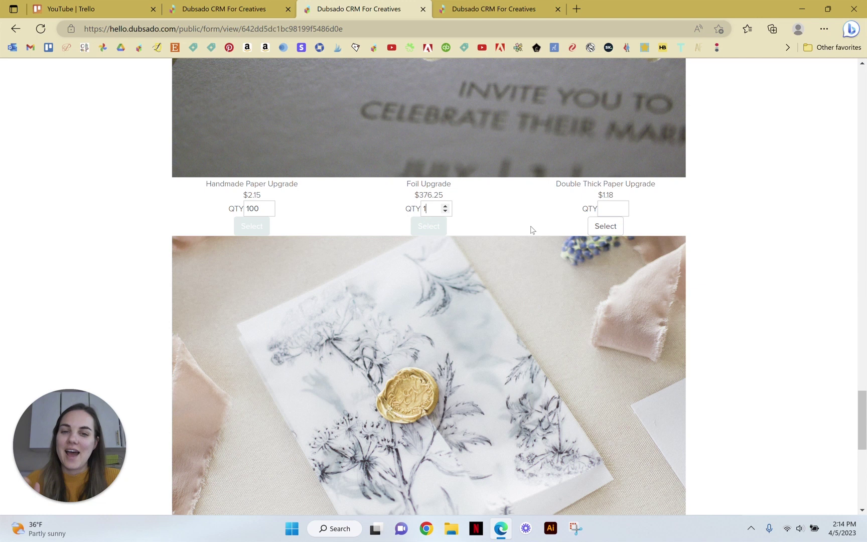
scroll(745, 277, down, 6)
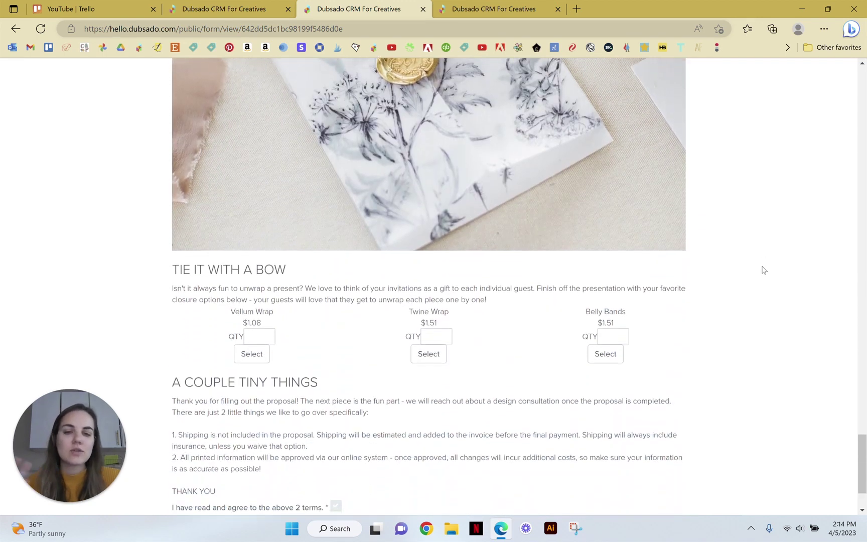
scroll(732, 268, down, 2)
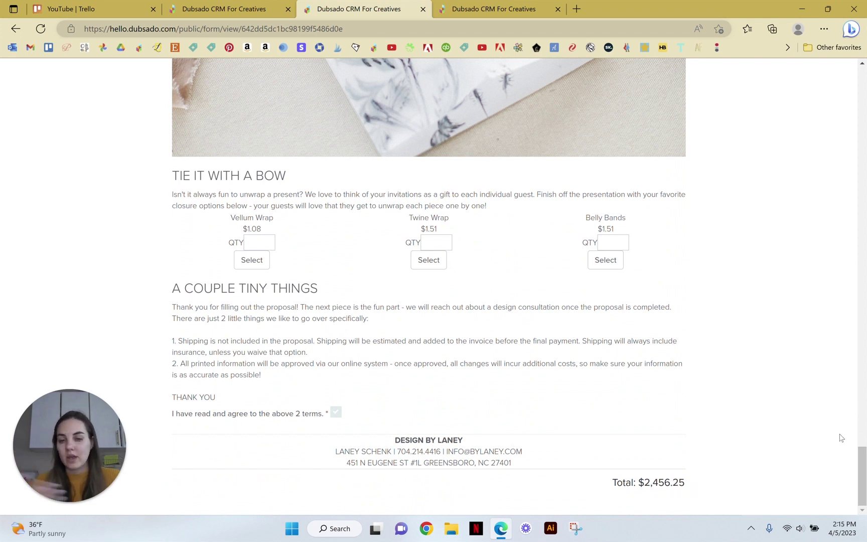
drag(862, 457, 864, 29)
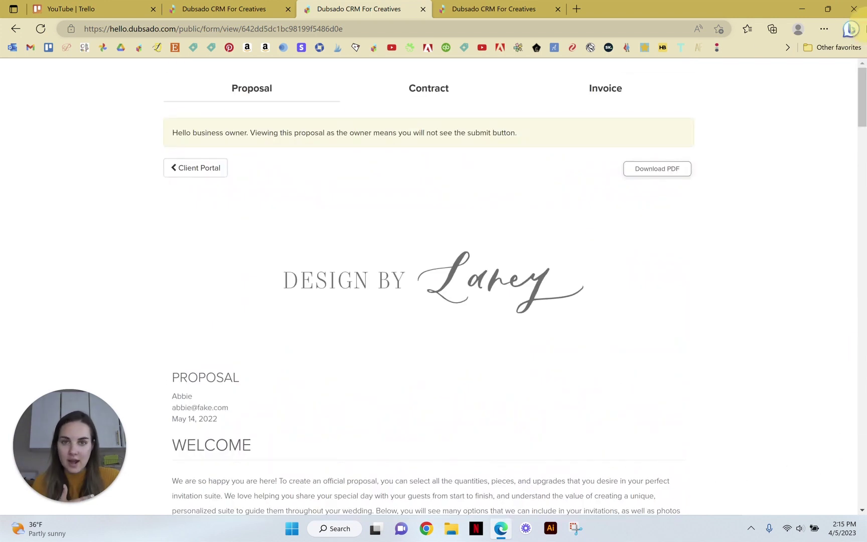
click(413, 87)
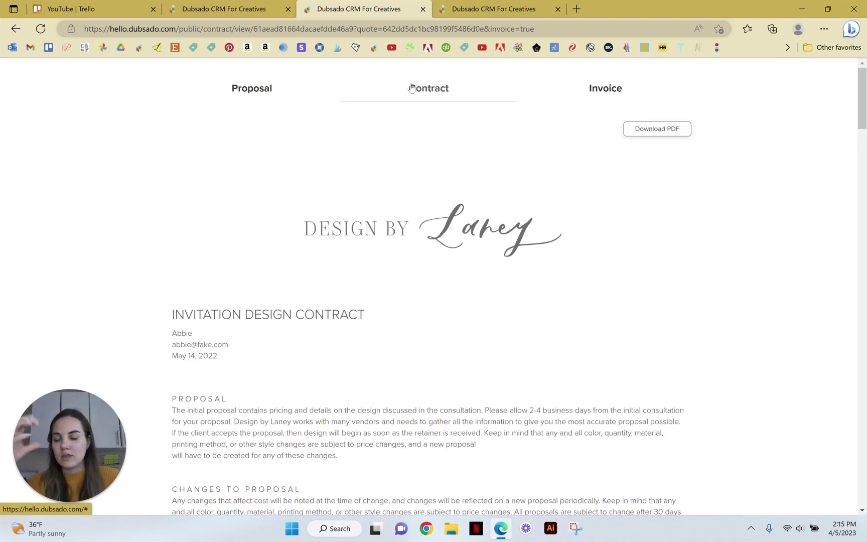
click(597, 87)
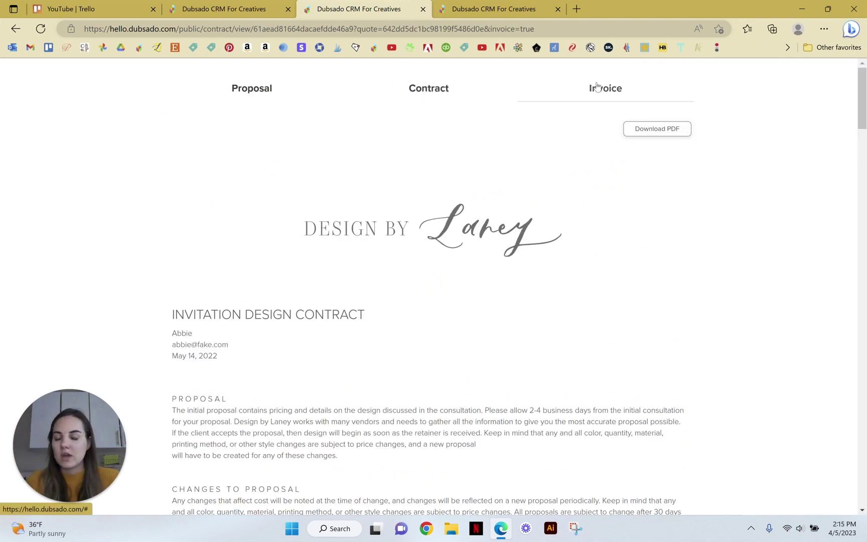
click(242, 88)
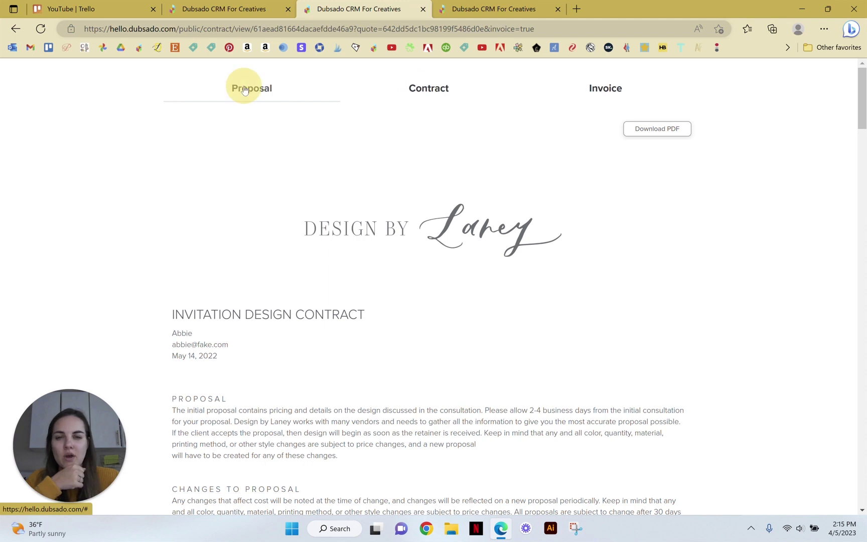
click(862, 91)
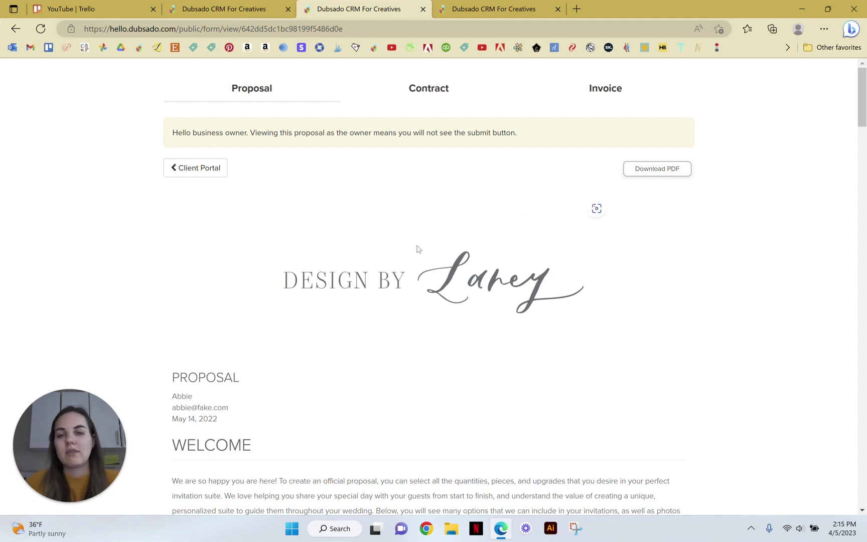
Step: From the Forms list, start a new blank proposal titled 'Custom Proposal Example'
click(233, 9)
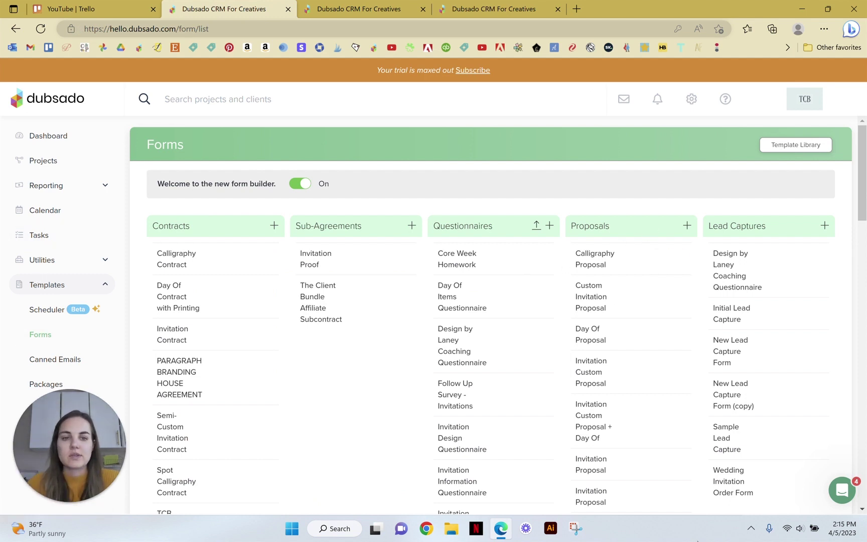
click(687, 226)
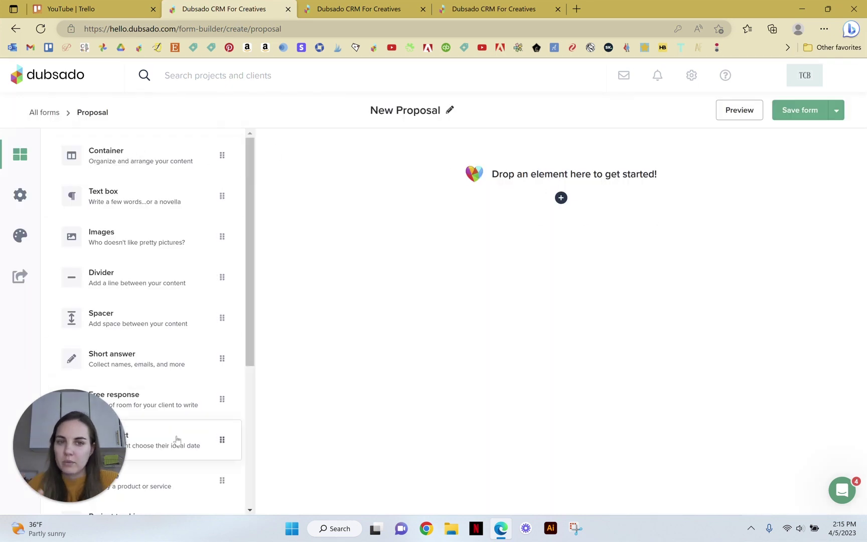
click(407, 111)
text(Custom P)
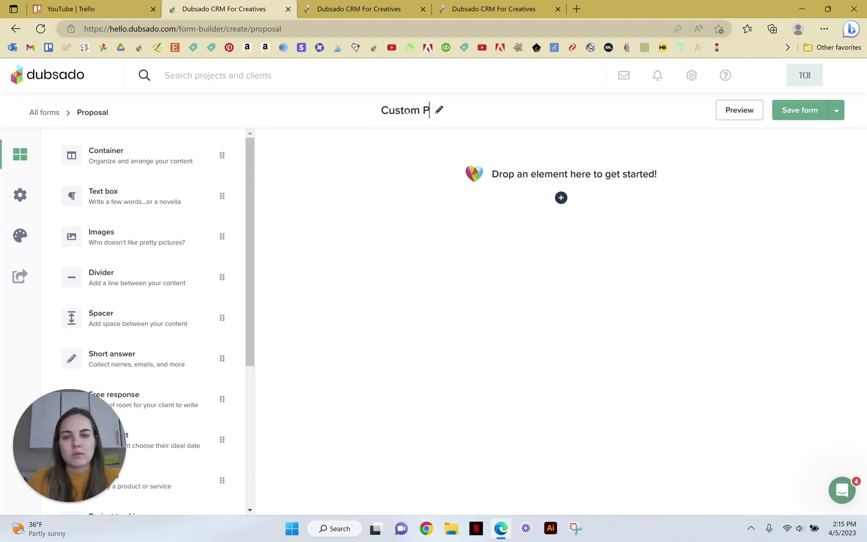
text(roposal Example)
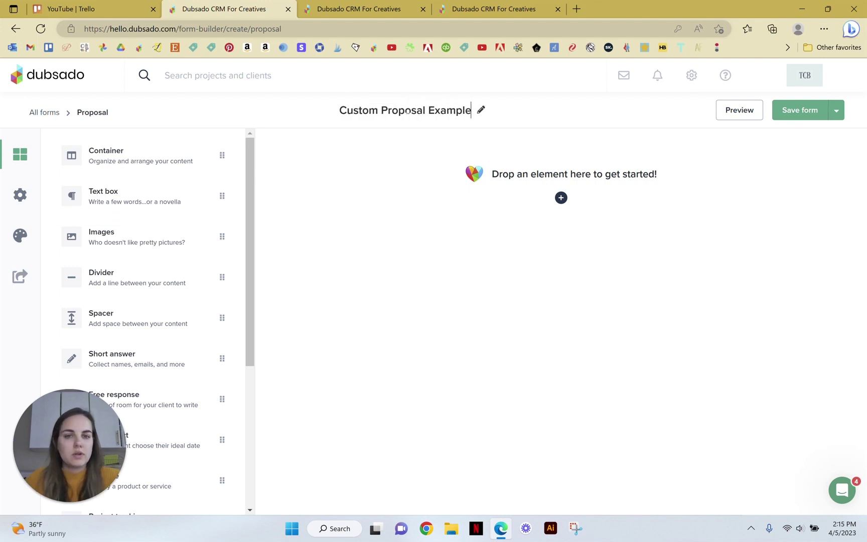
click(402, 7)
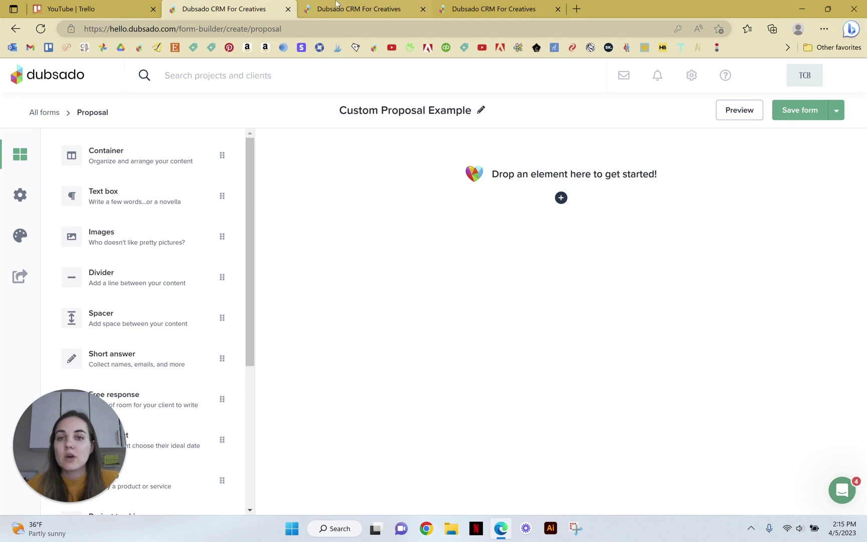
scroll(201, 356, down, 4)
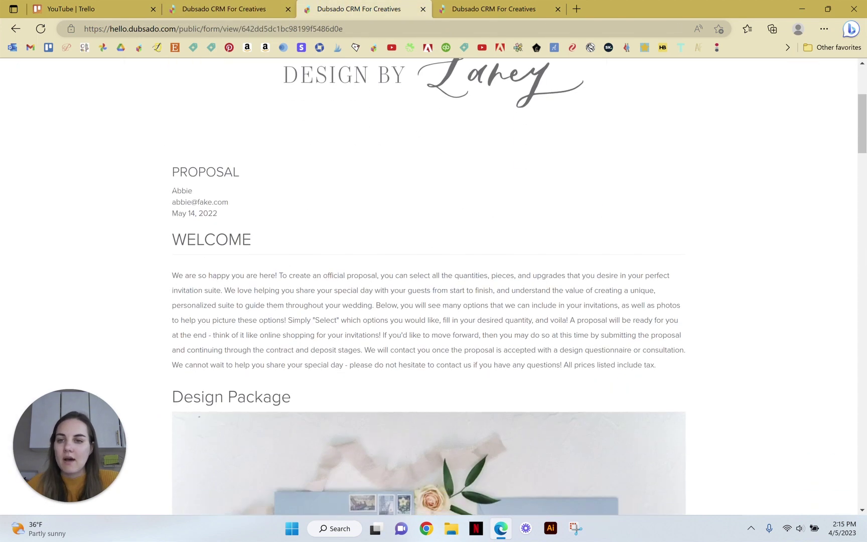
drag(176, 176, 251, 174)
drag(173, 190, 238, 216)
click(291, 229)
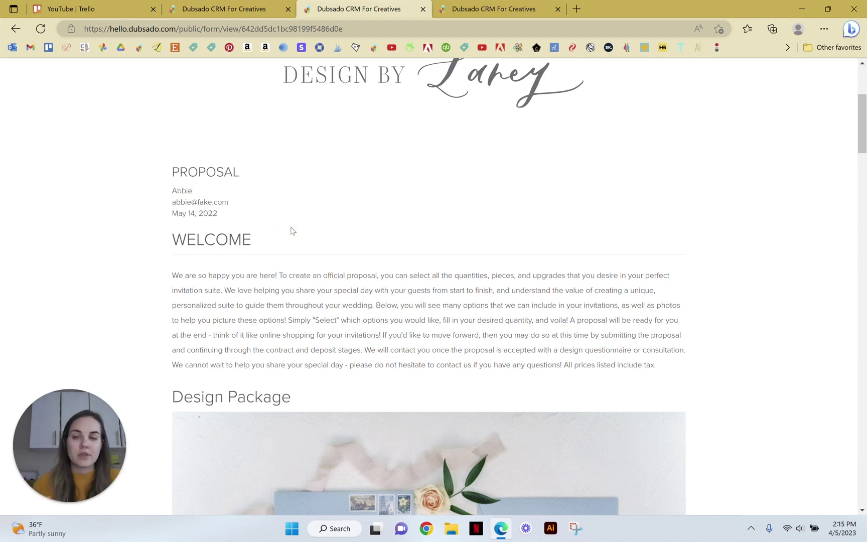
mouse_move(228, 216)
mouse_down()
mouse_move(166, 225)
mouse_move(165, 180)
mouse_move(238, 215)
mouse_up()
click(252, 210)
scroll(317, 225, down, 3)
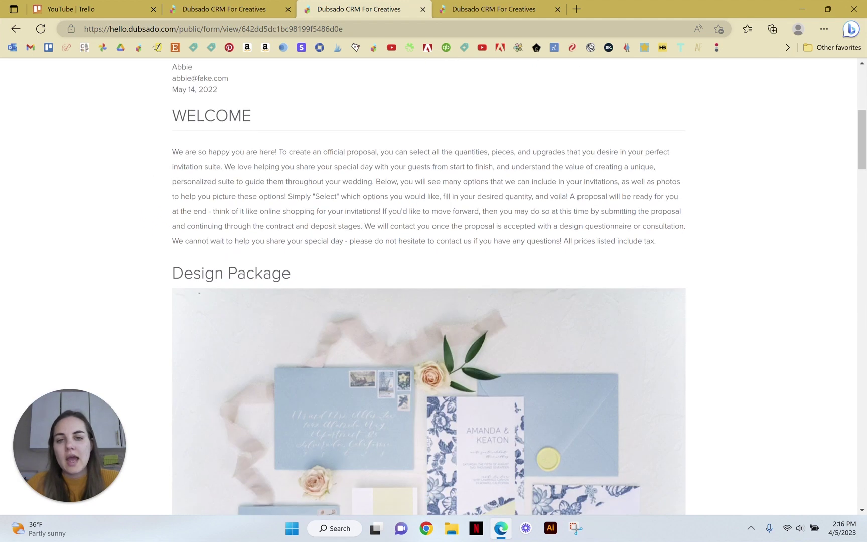
key(ctrl+shift+Tab)
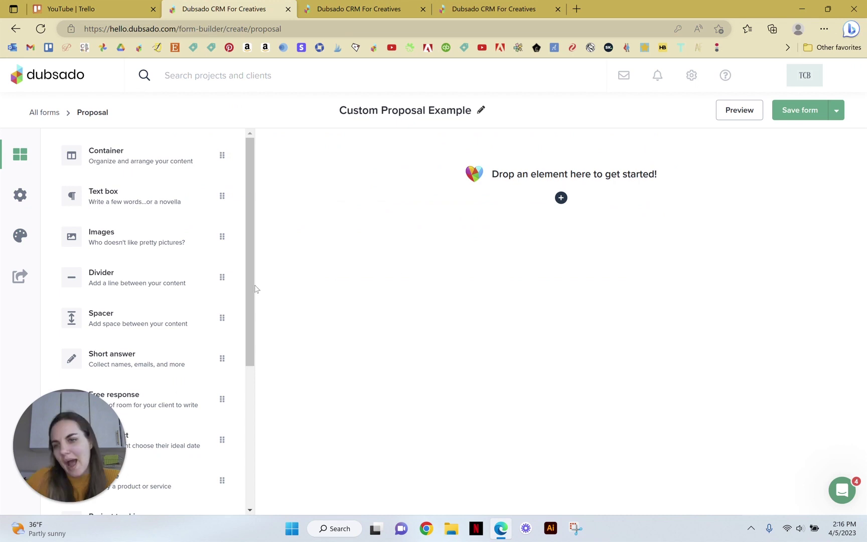
Step: Add a Basic Package 3P 100 ($2,795.00) package block and set Pre-selected to Yes
scroll(226, 296, down, 3)
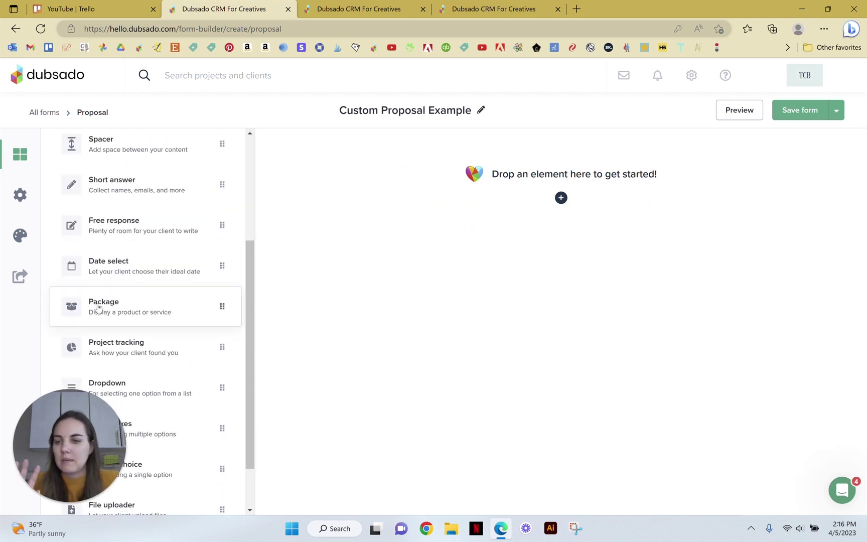
drag(98, 307, 448, 229)
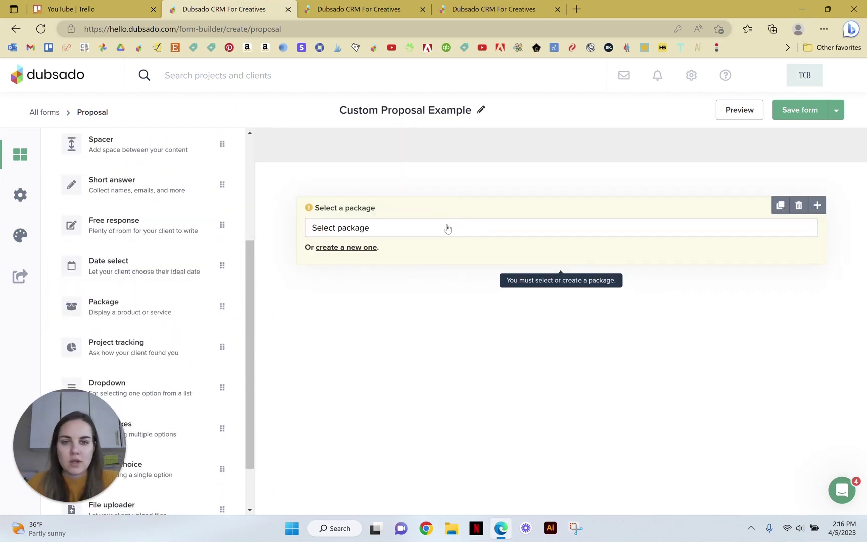
click(389, 232)
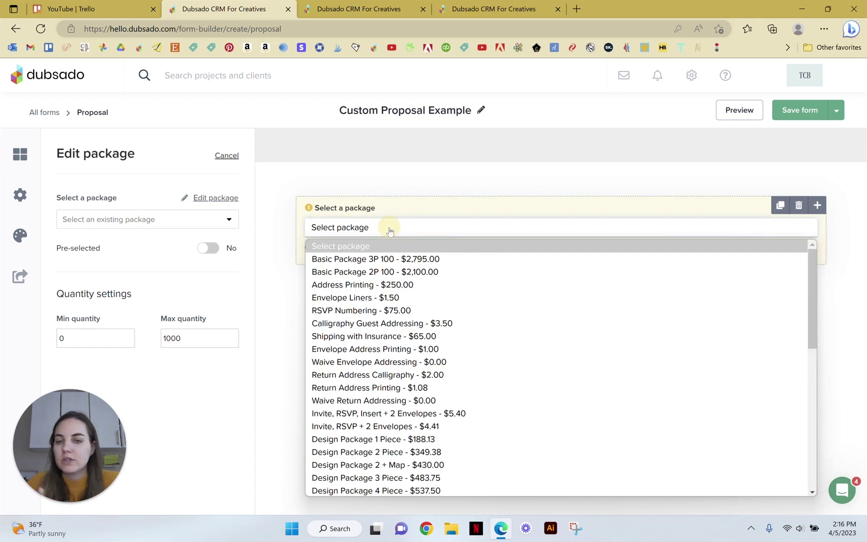
click(378, 260)
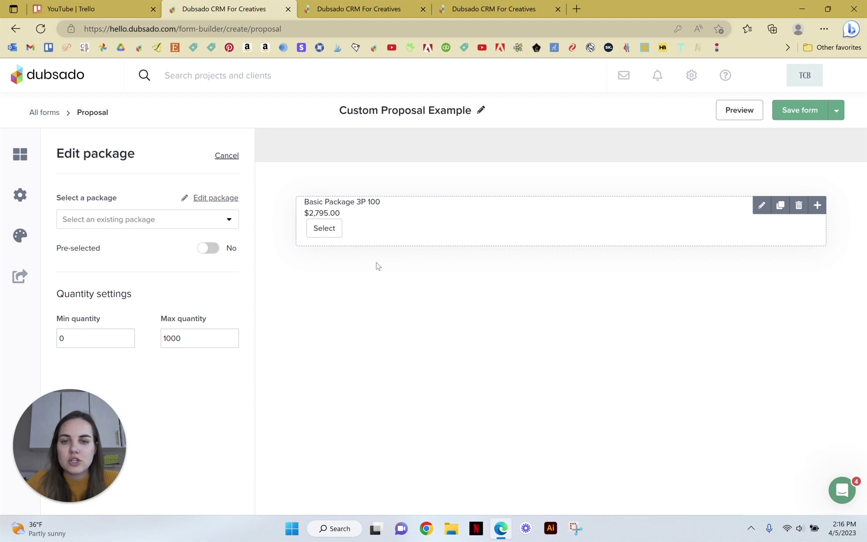
click(110, 218)
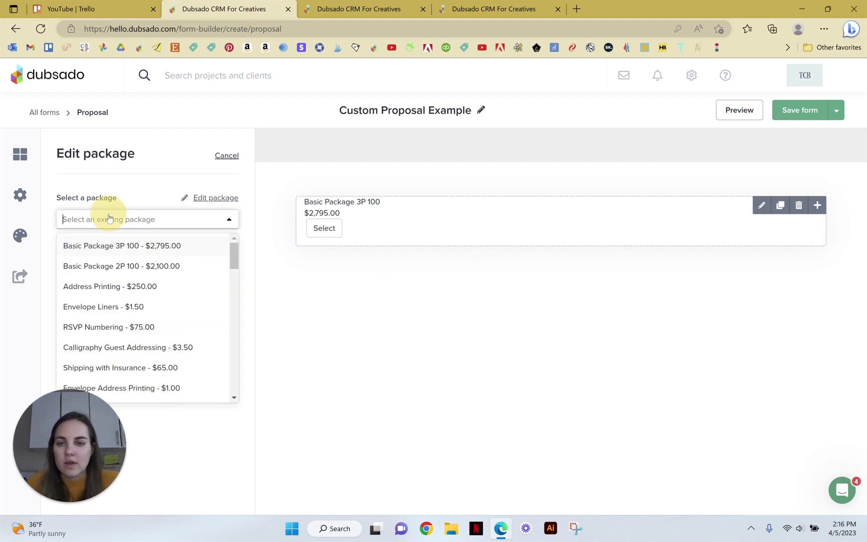
click(116, 246)
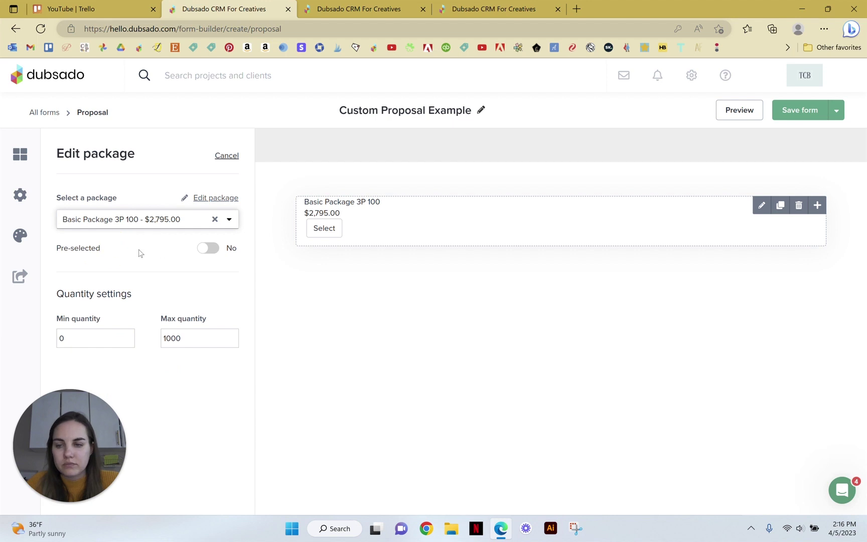
click(205, 250)
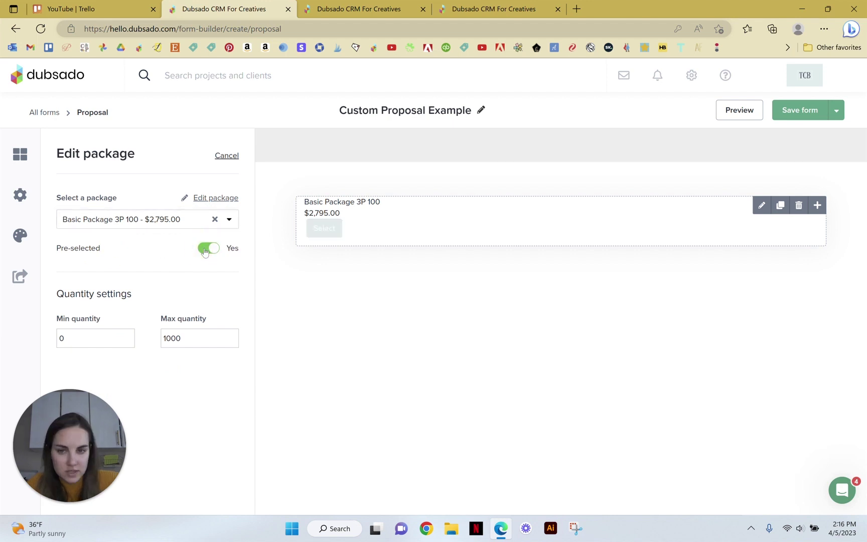
click(396, 235)
Step: Delete the 'Select' label line from the package block's text
click(326, 226)
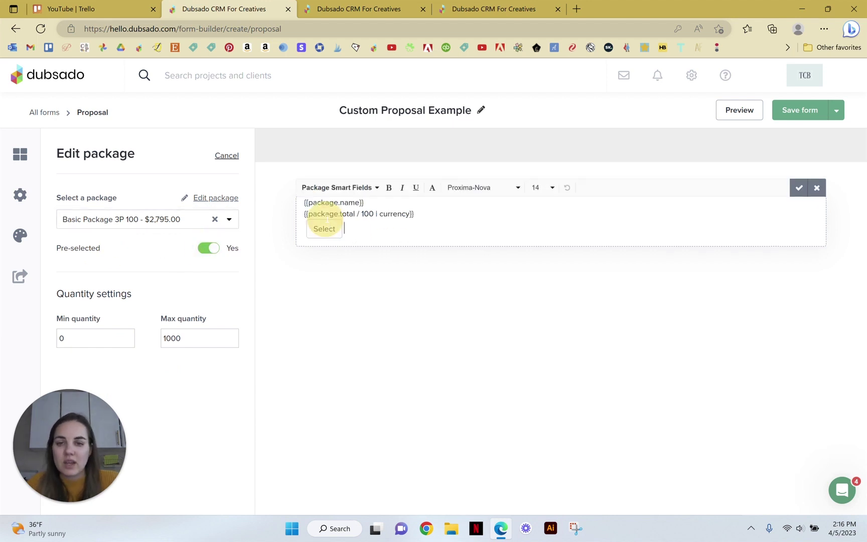
click(301, 229)
key(Delete)
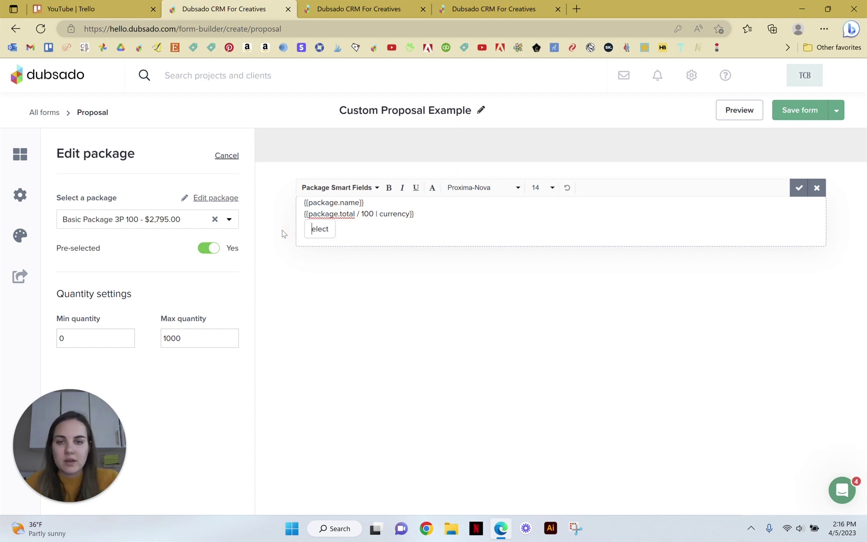
key(Delete)
key(Delete)
key(Delete)
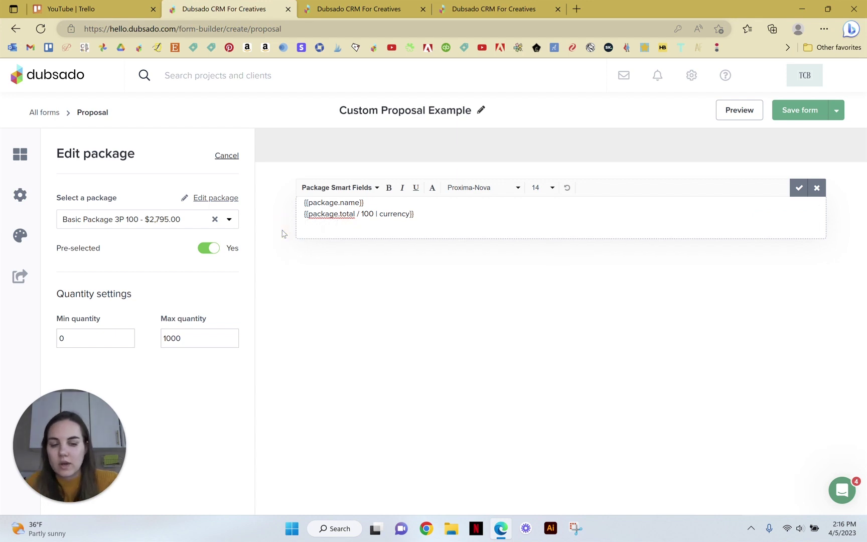
key(BackSpace)
Step: Centre the name and total smart fields and format them in Open Sans, size 20
click(439, 213)
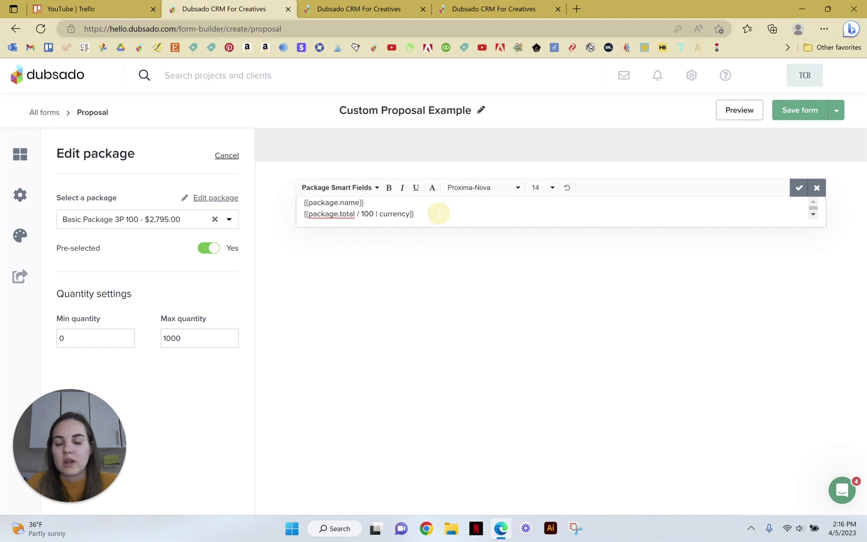
drag(426, 214, 288, 179)
click(433, 188)
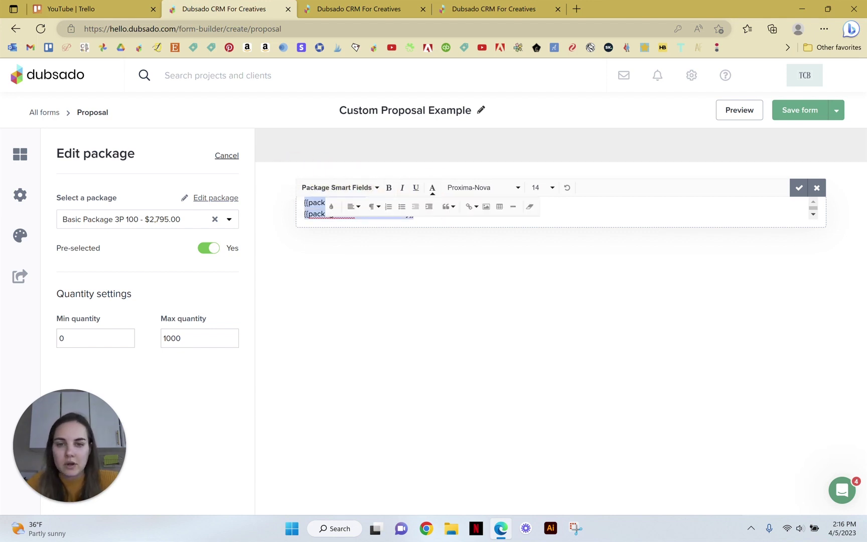
click(353, 207)
click(374, 240)
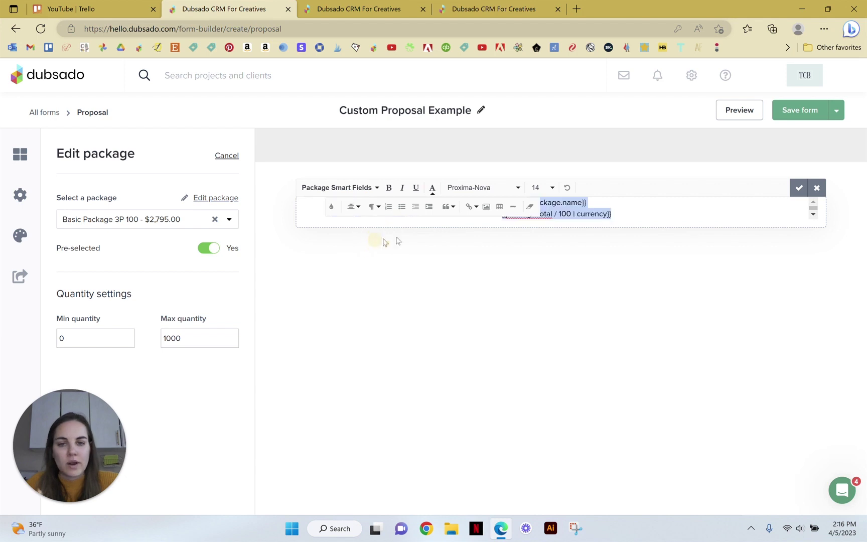
click(472, 187)
click(474, 207)
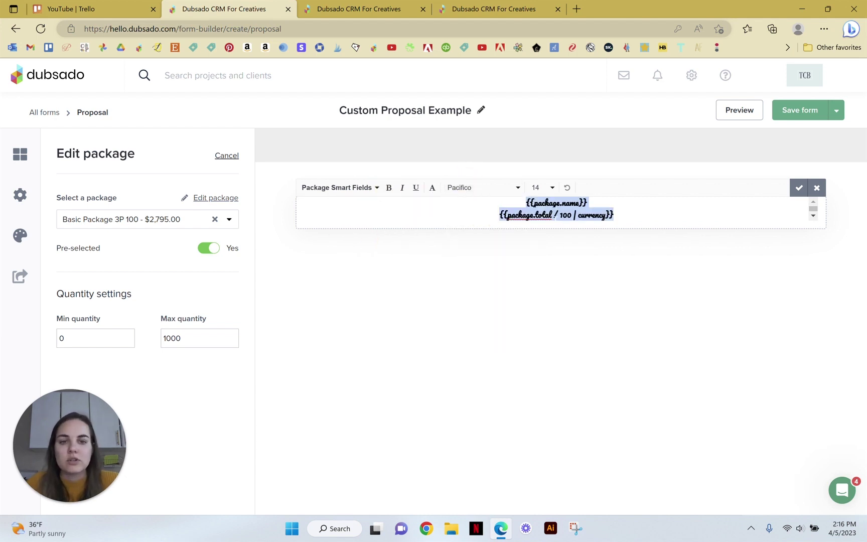
click(483, 189)
click(478, 240)
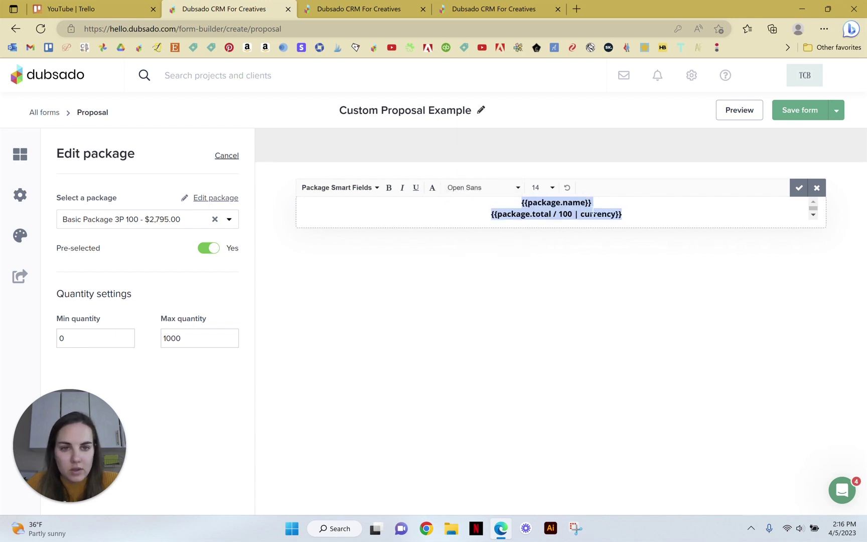
click(545, 187)
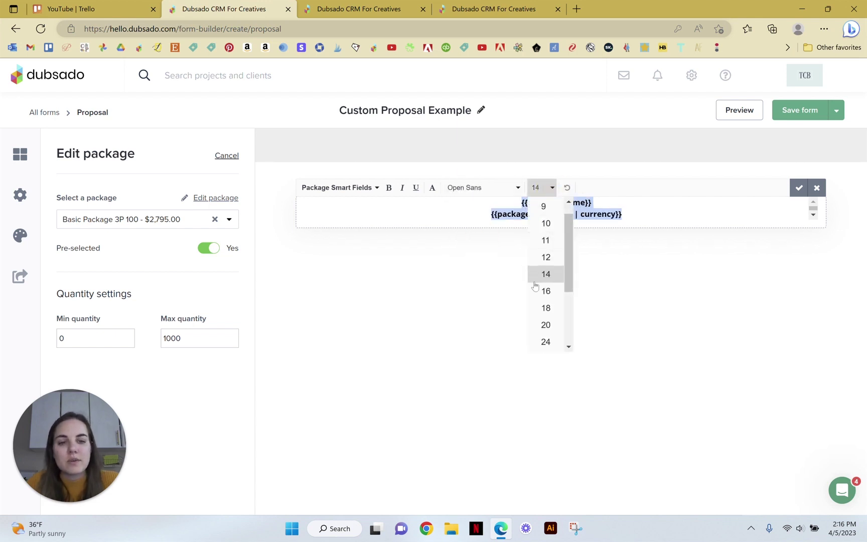
click(549, 324)
Step: Select all the block text and bring up the Package Smart Fields list
click(655, 222)
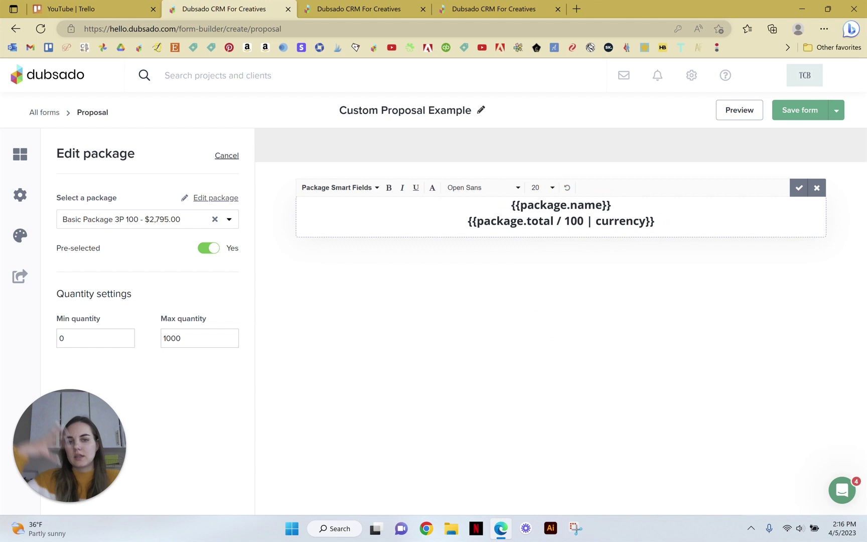
key(ctrl+a)
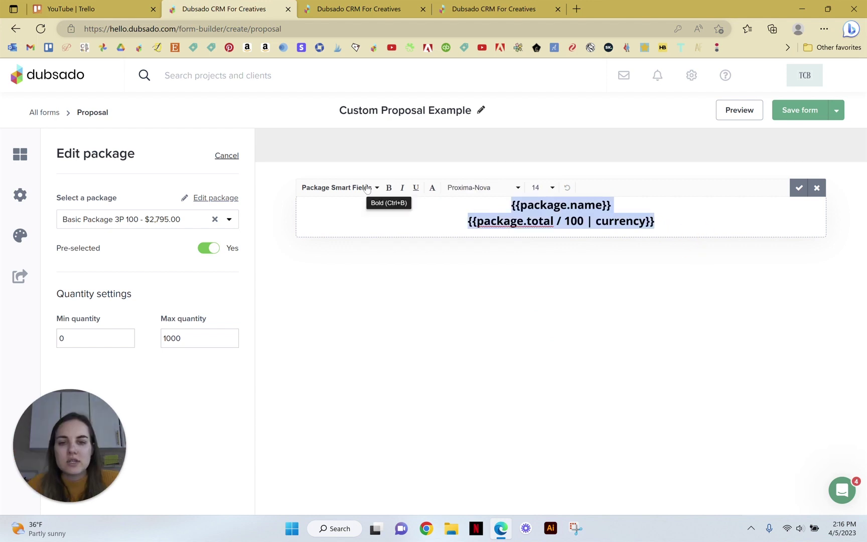
click(344, 187)
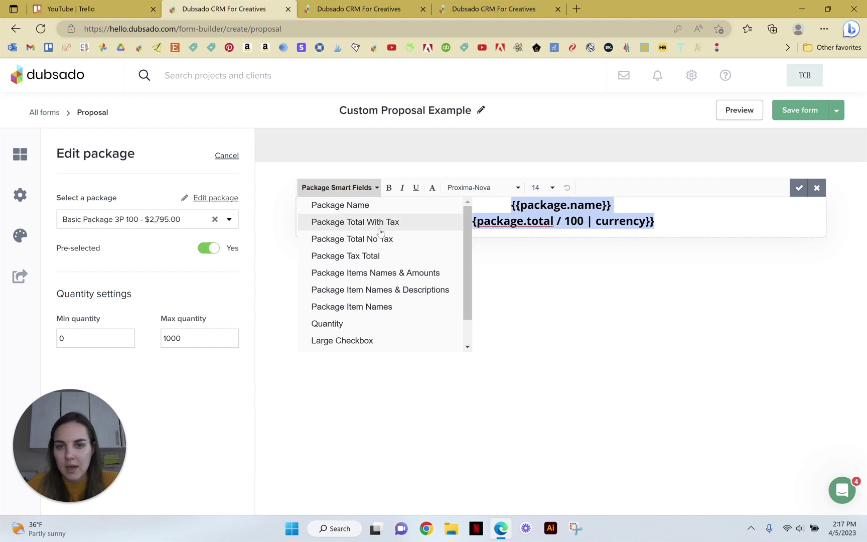
Step: Insert a centred package item names and descriptions field below the package name and apply it
scroll(382, 236, down, 1)
click(624, 206)
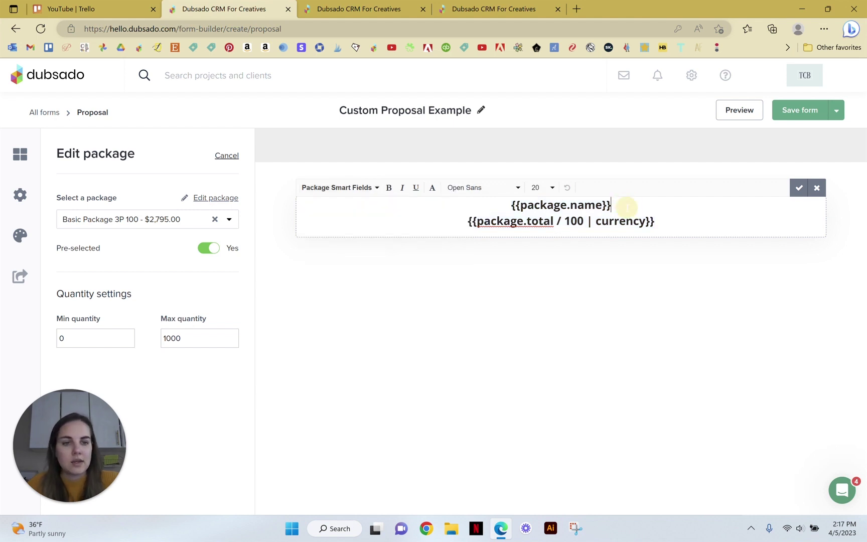
key(Return)
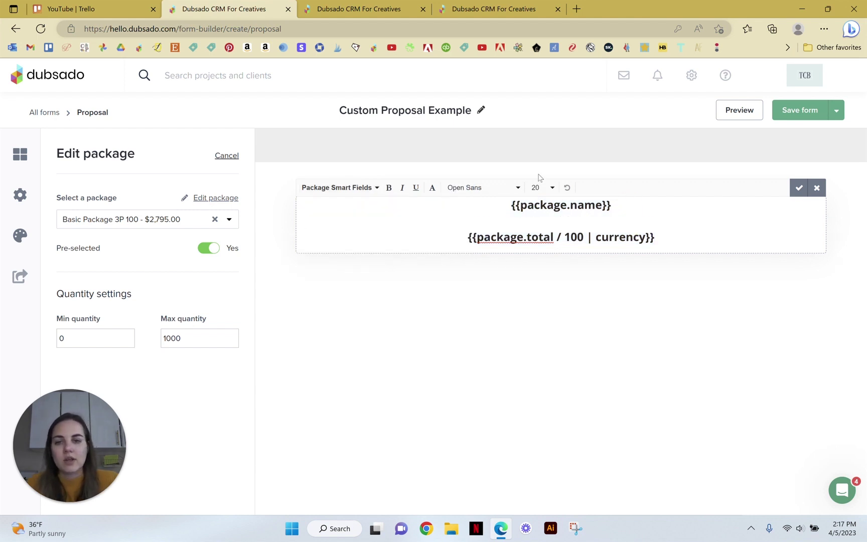
click(344, 188)
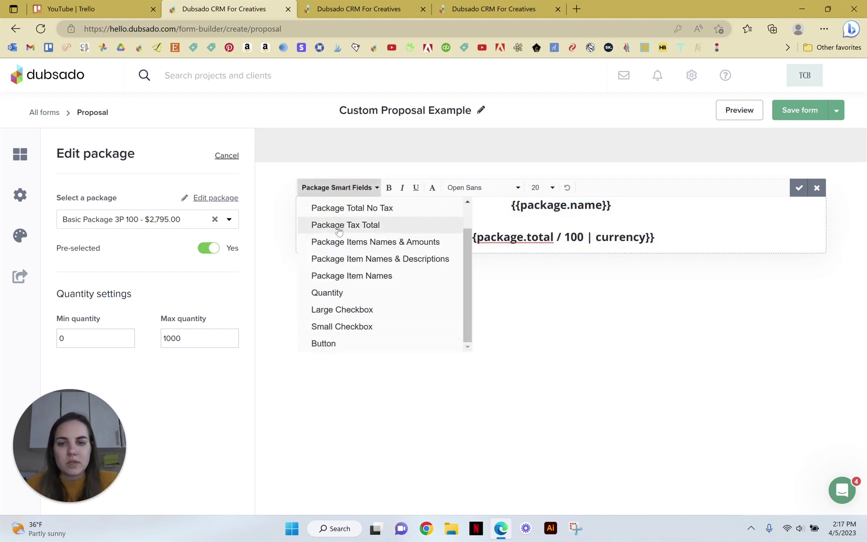
click(337, 258)
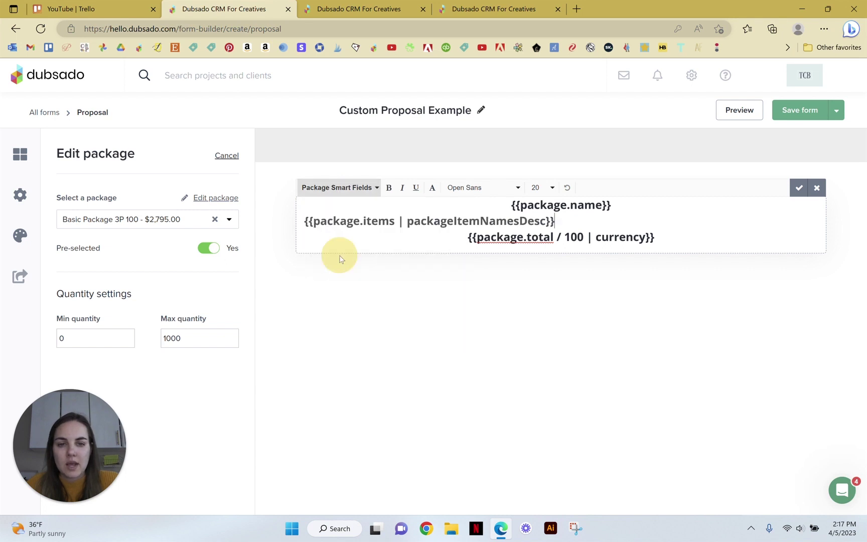
double_click(414, 219)
triple_click(415, 219)
click(341, 188)
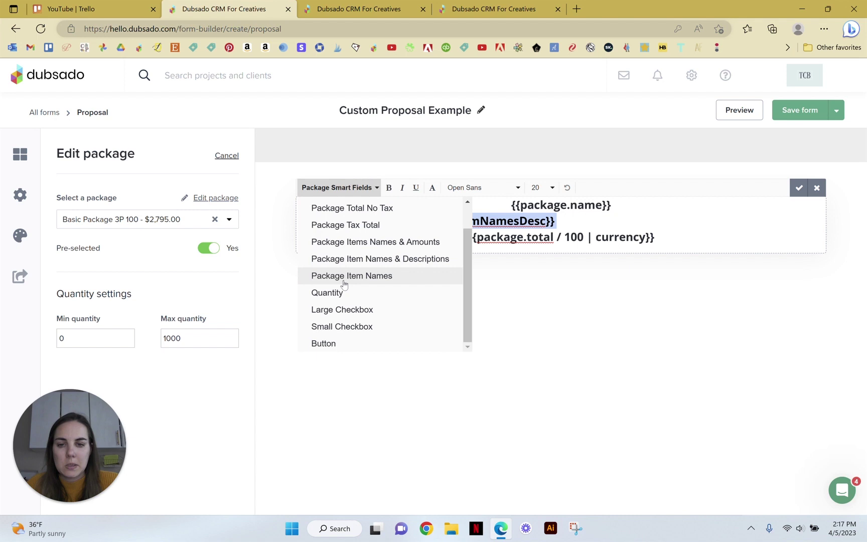
click(433, 187)
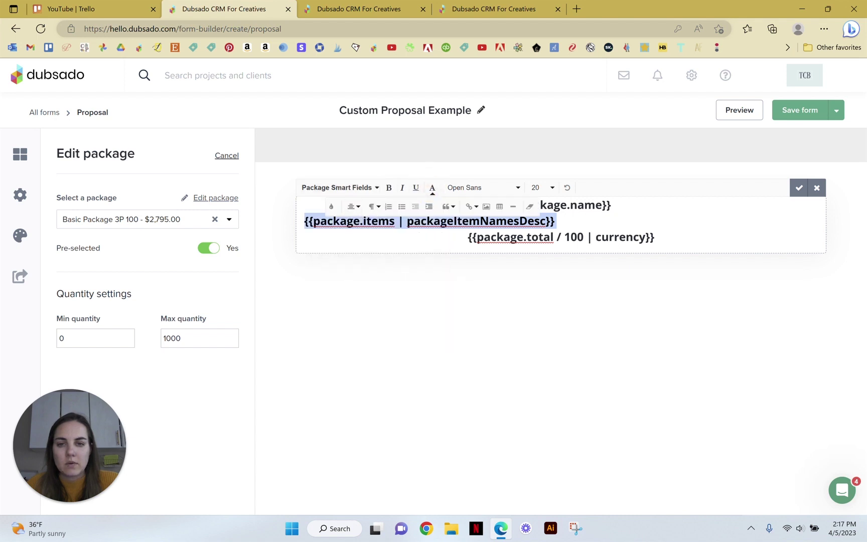
click(353, 206)
click(364, 243)
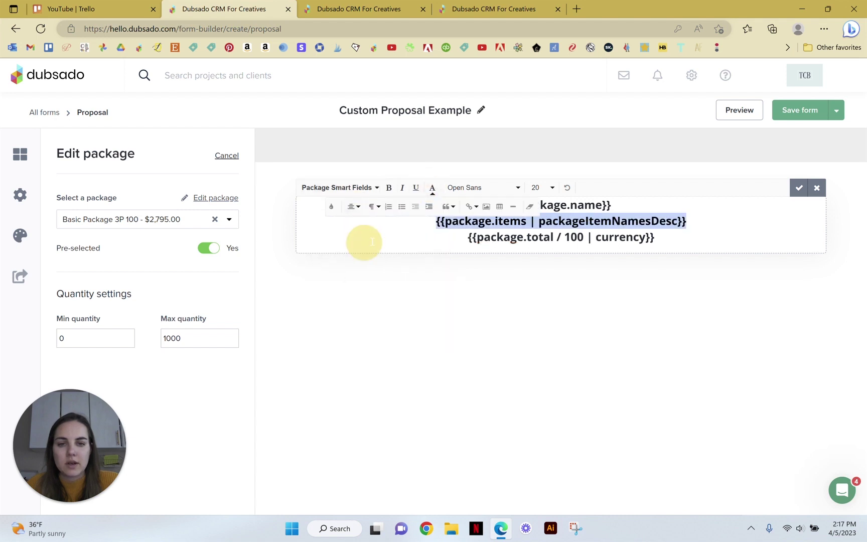
click(798, 189)
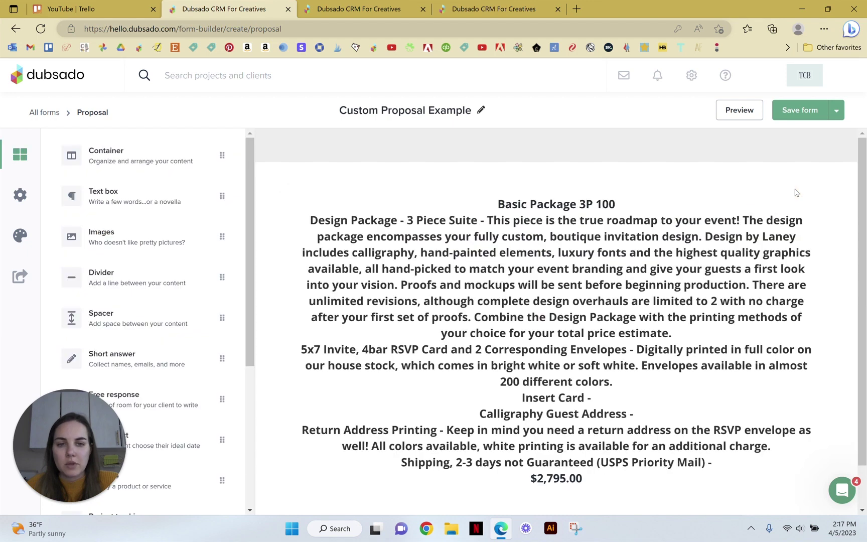
Step: Replace that line with the Package Item Names & Amounts smart field and apply
scroll(708, 275, down, 1)
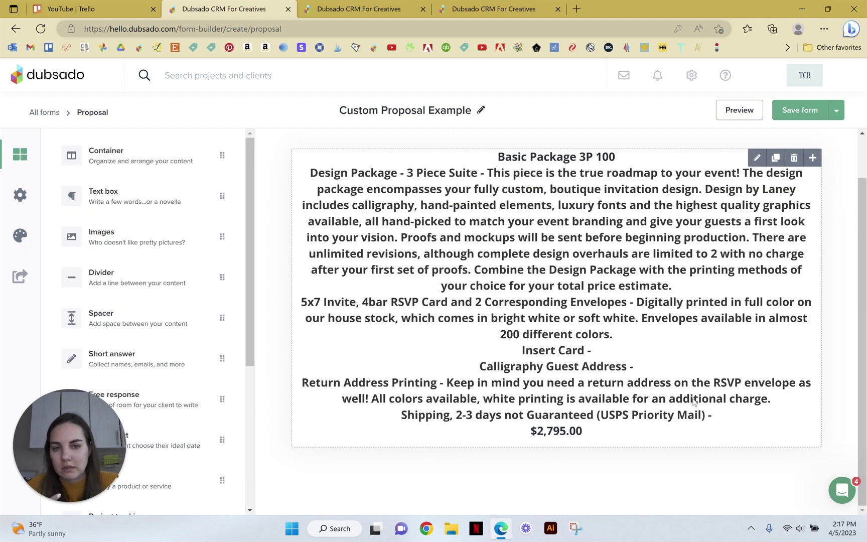
scroll(689, 339, up, 1)
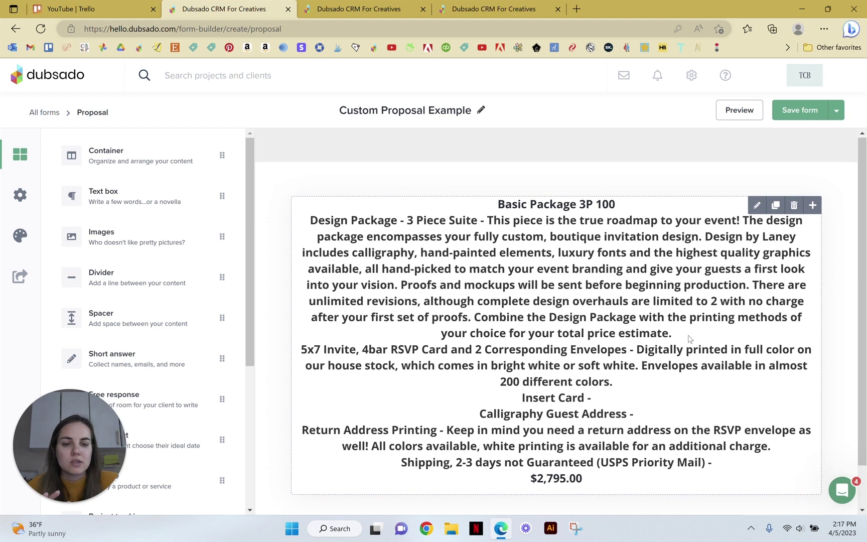
click(621, 309)
triple_click(644, 221)
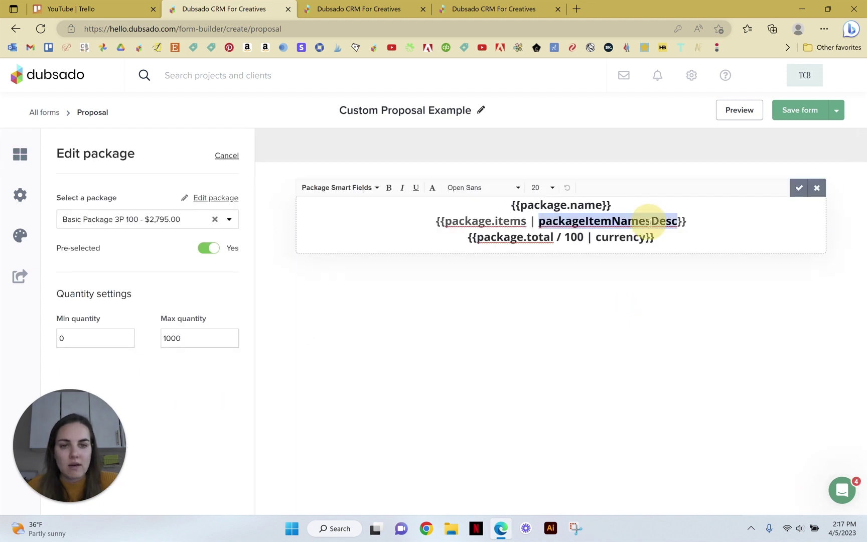
click(331, 188)
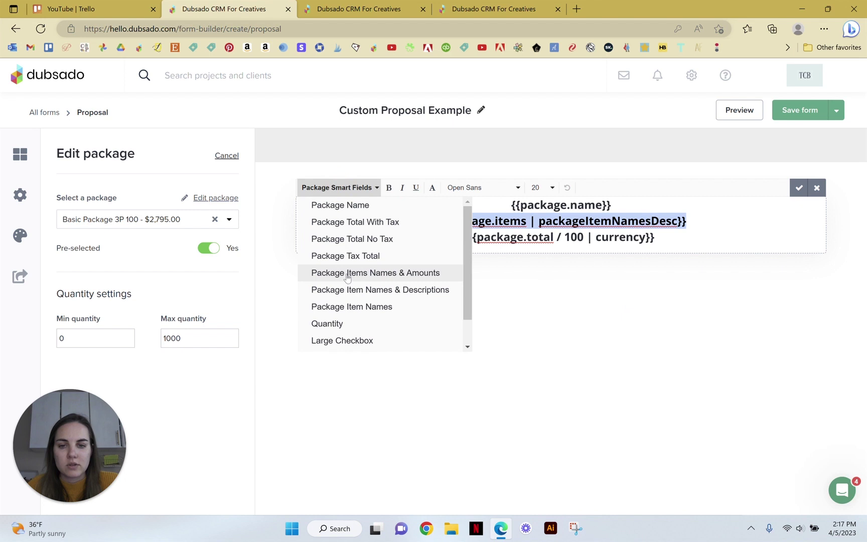
click(347, 274)
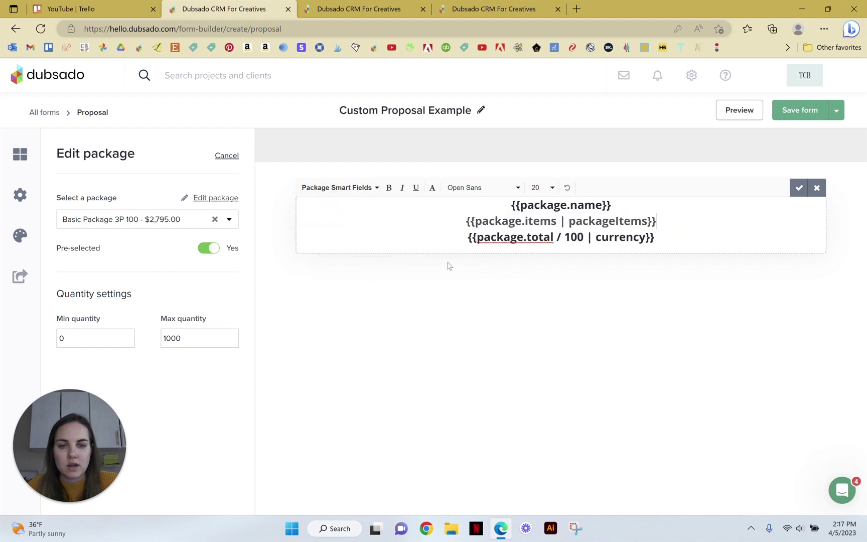
click(798, 188)
scroll(681, 336, down, 5)
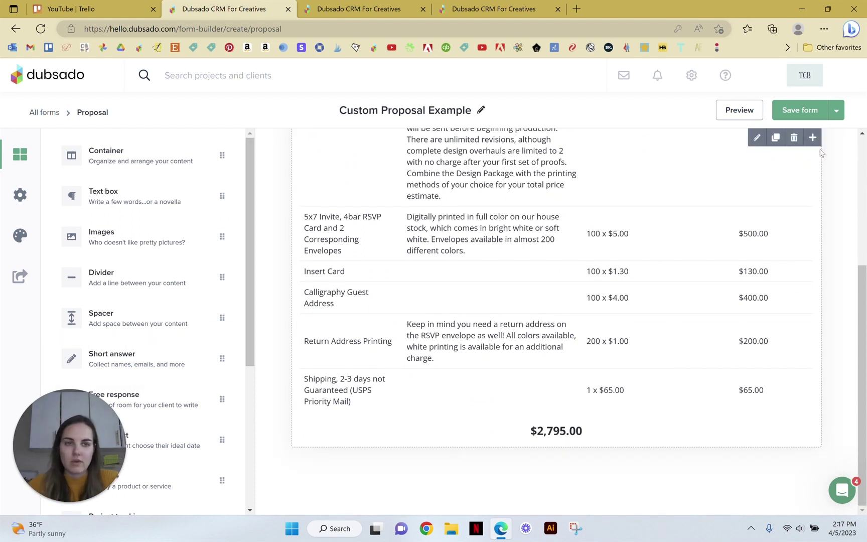
Step: Save and close Custom Proposal Example, check the Envelope Liners package, then return to Forms
click(837, 110)
click(799, 134)
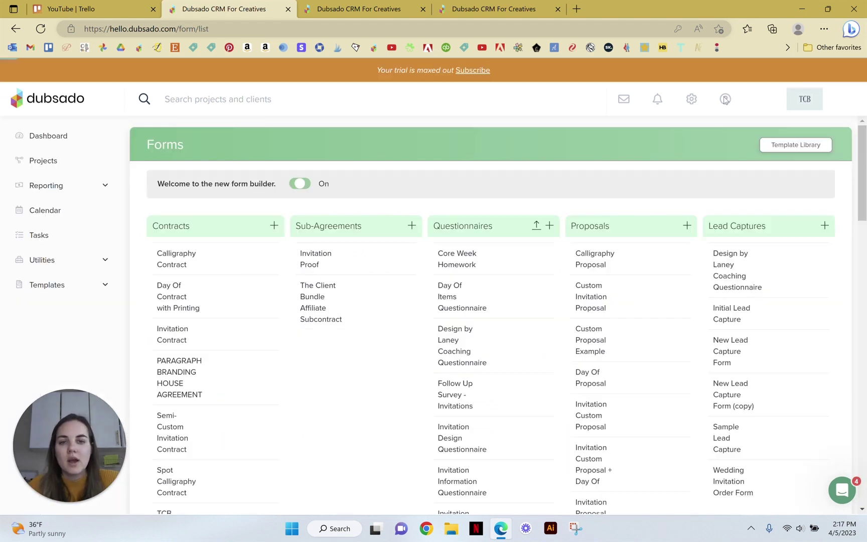
click(44, 382)
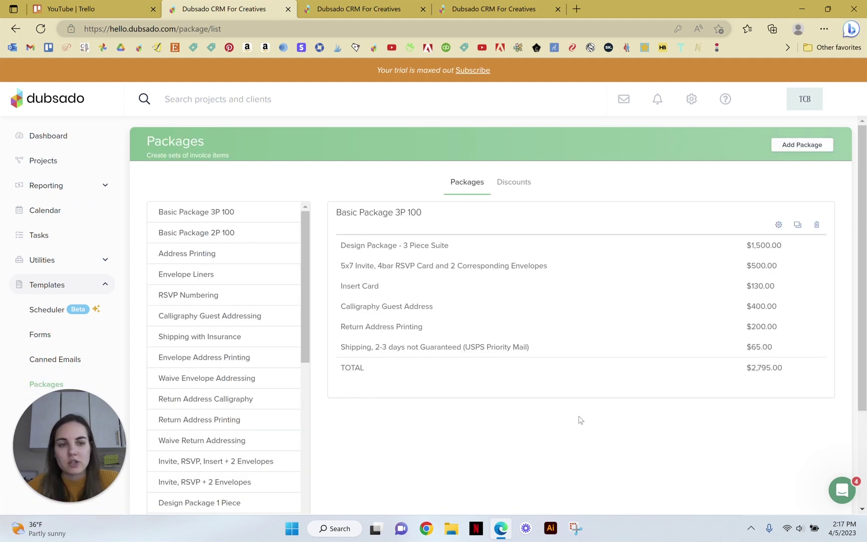
click(186, 275)
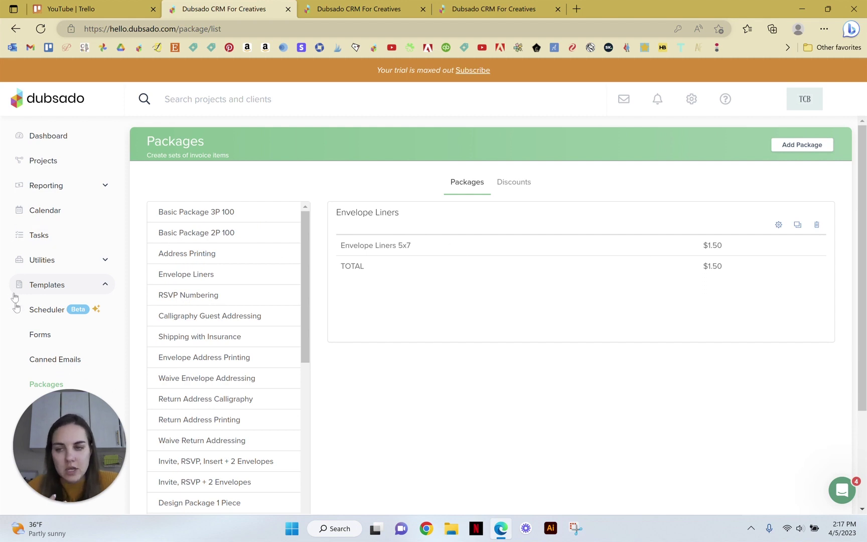
click(85, 338)
scroll(634, 327, down, 2)
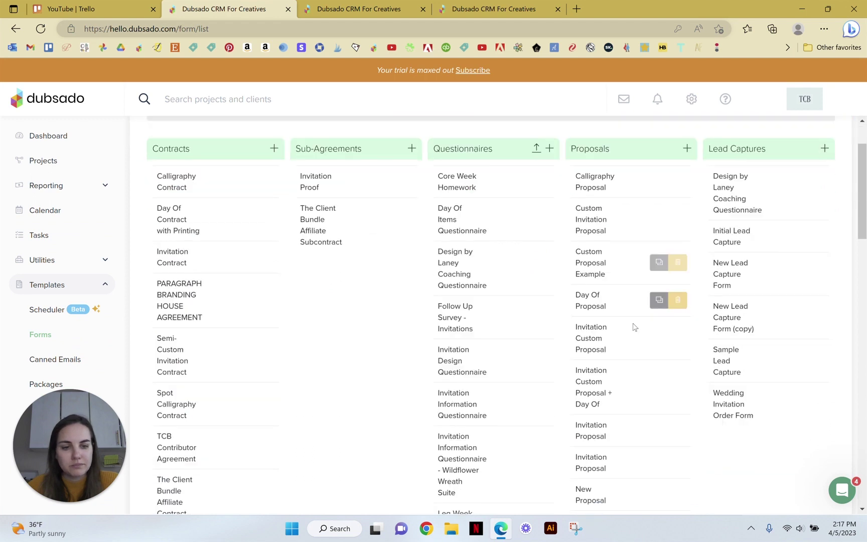
Step: Reopen Custom Proposal Example and add an Envelope Liners - $1.50 package block below the total
click(590, 262)
scroll(727, 242, up, 6)
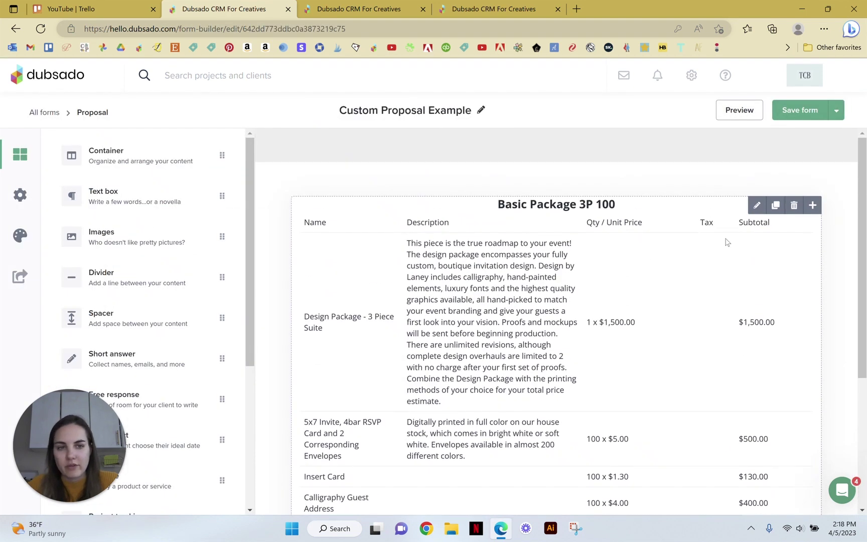
scroll(653, 251, down, 4)
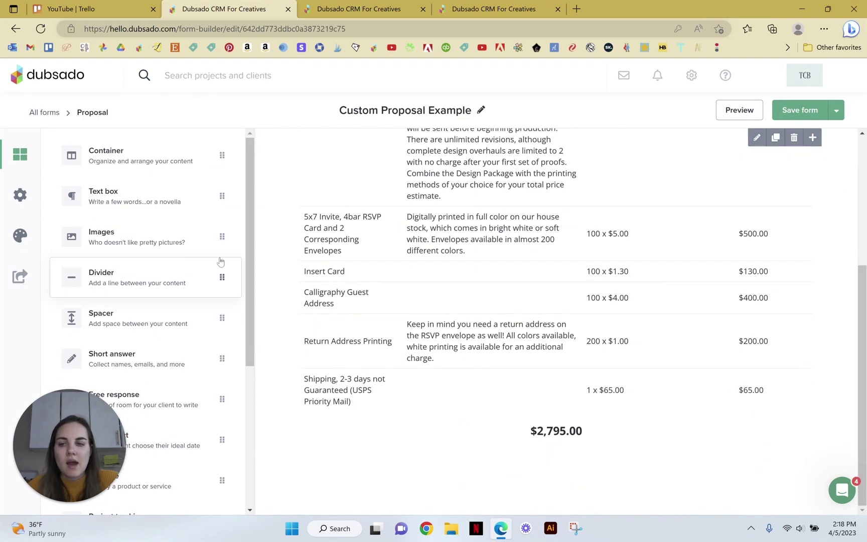
scroll(124, 320, down, 5)
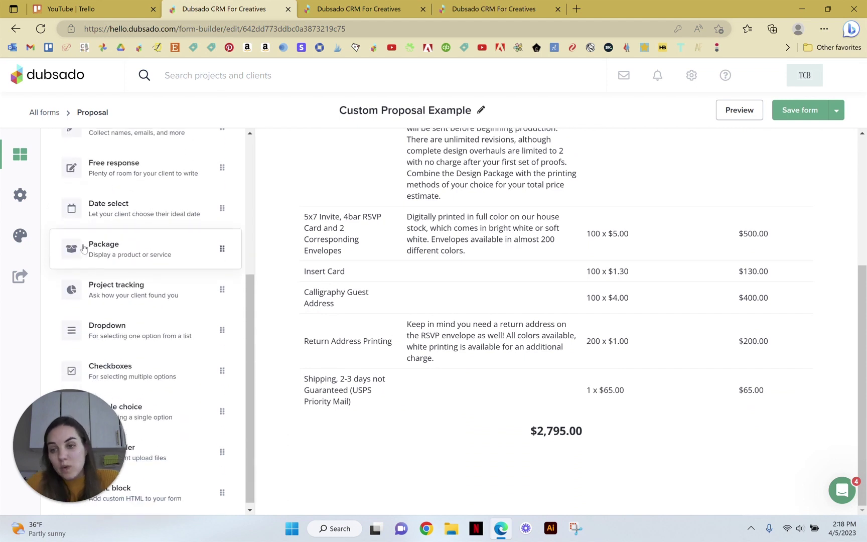
drag(92, 244, 443, 450)
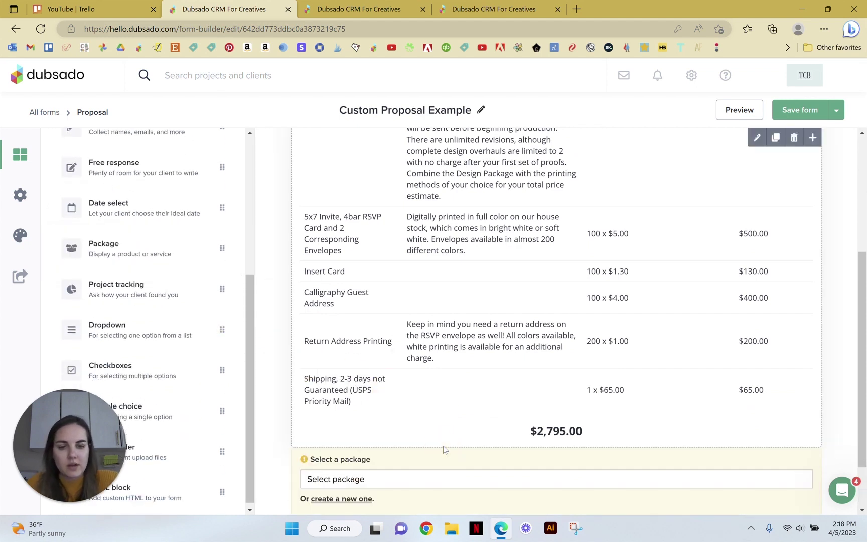
click(346, 411)
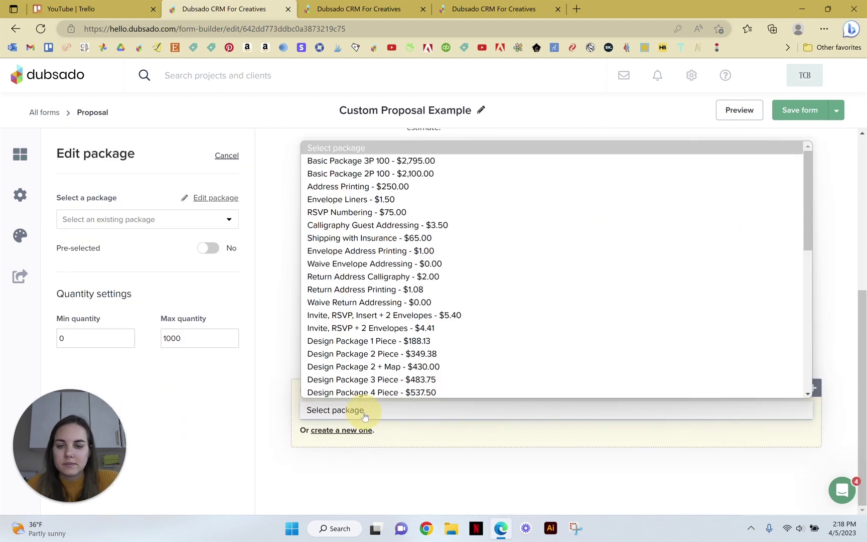
click(151, 222)
click(108, 307)
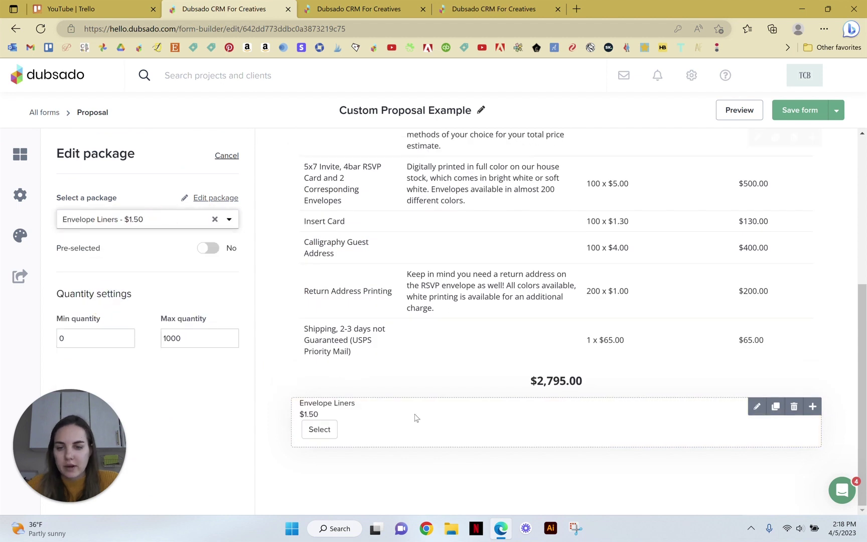
click(448, 424)
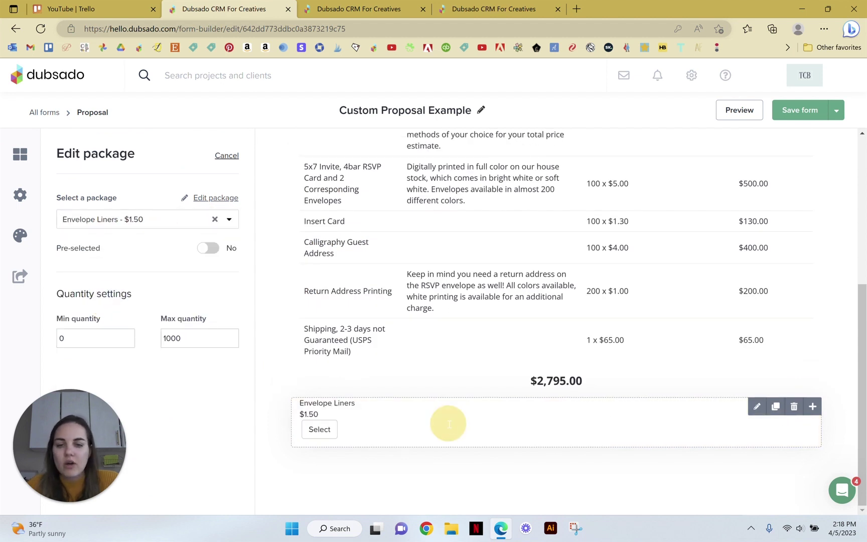
Step: Centre the add-on block's text and set its font size to 16
drag(384, 429, 269, 406)
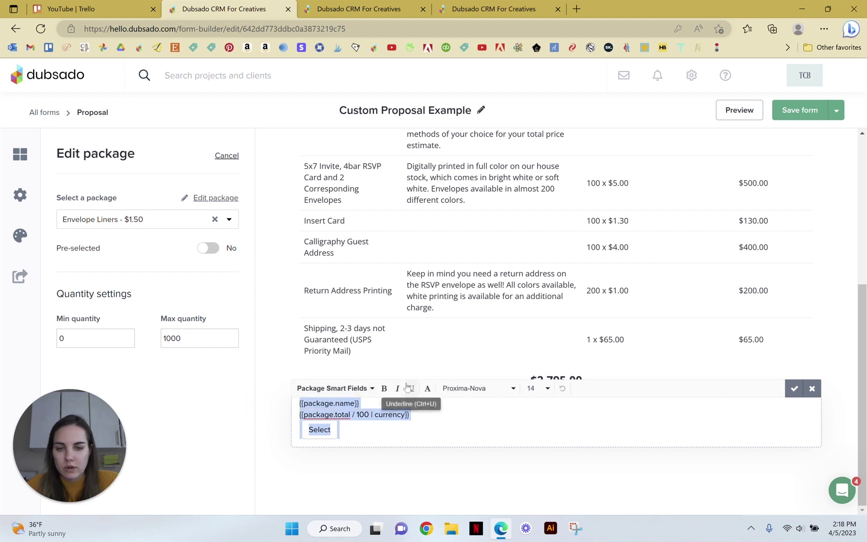
click(427, 389)
click(348, 408)
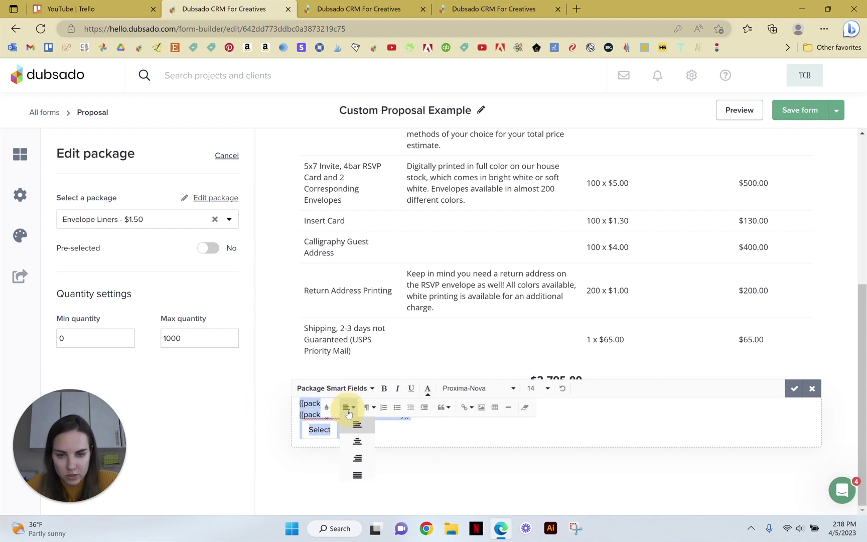
click(356, 441)
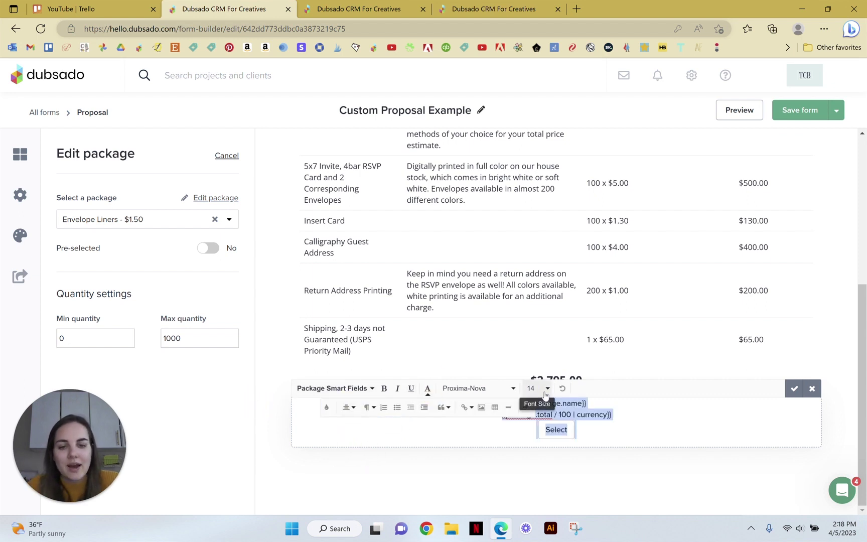
click(534, 388)
click(547, 495)
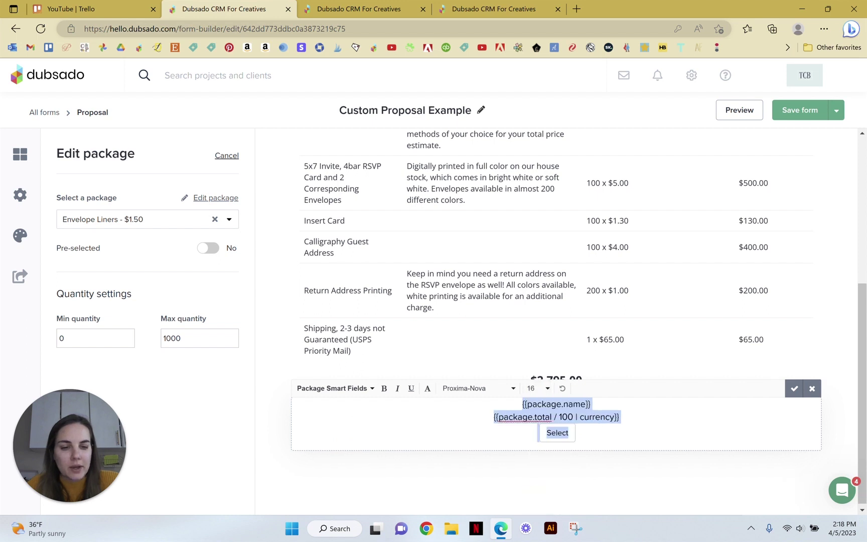
Step: Insert a Quantity smart field into the Envelope Liners package text block
click(499, 417)
click(329, 393)
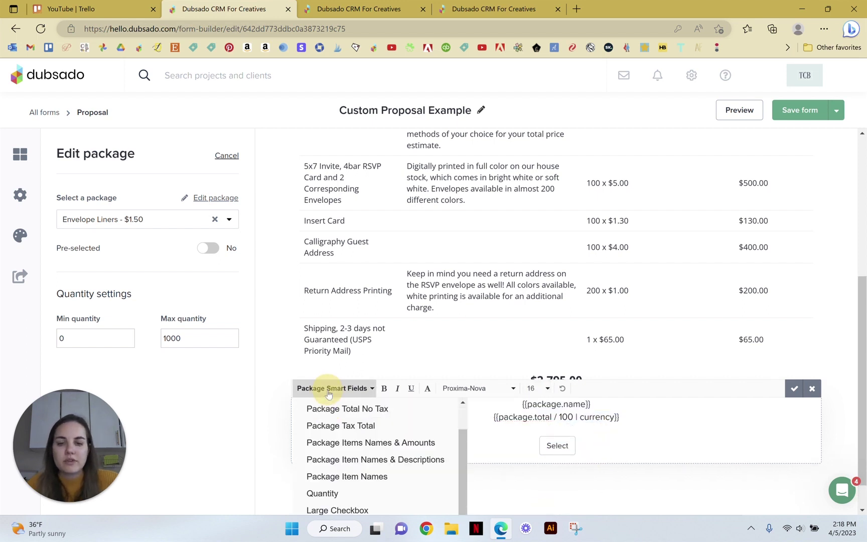
click(338, 494)
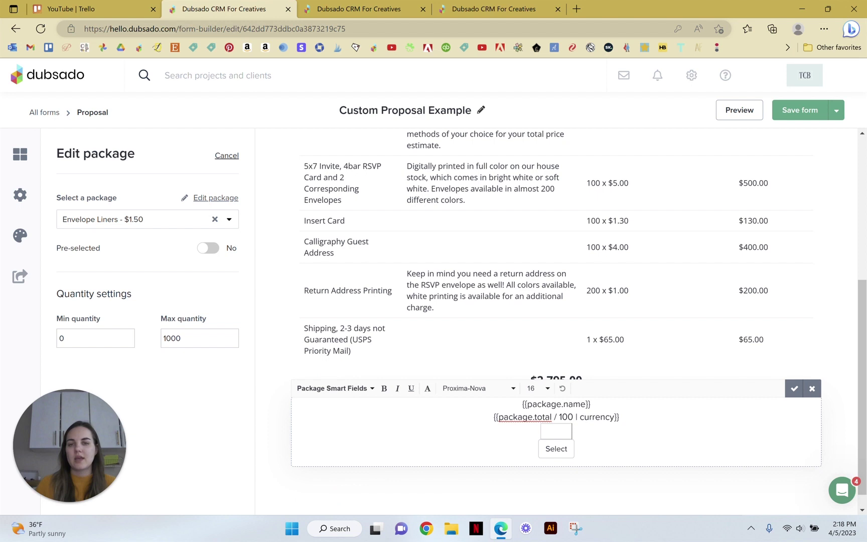
click(359, 8)
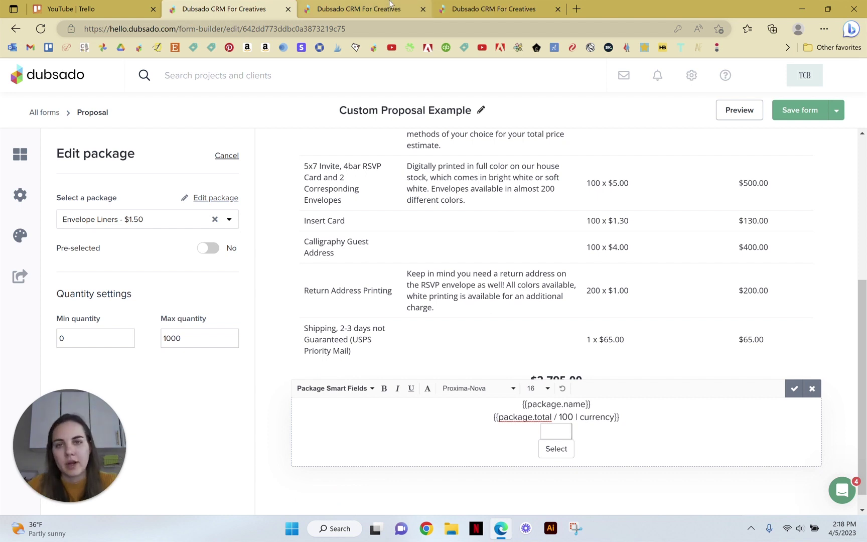
Step: Test the public form by entering quantity 100 for calligraphy guest addressing
scroll(330, 171, down, 10)
scroll(277, 240, down, 6)
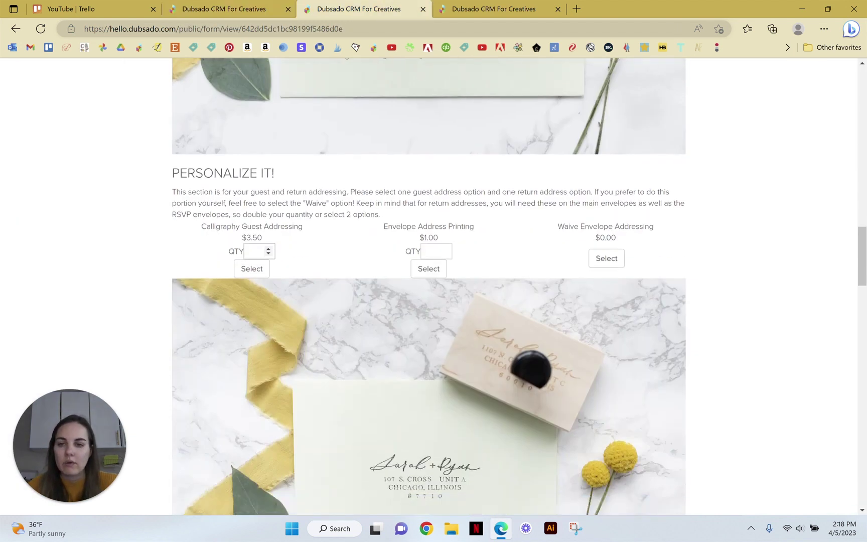
click(254, 251)
text(1)
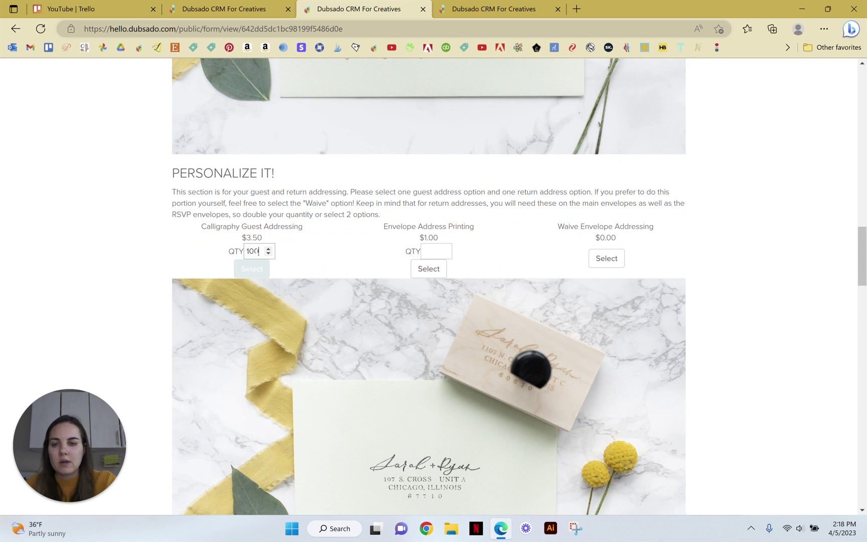
text(00)
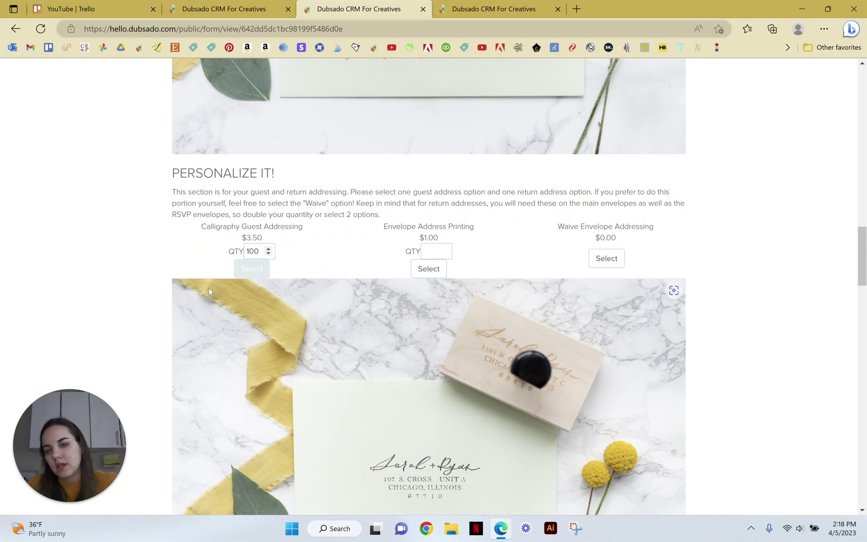
click(255, 5)
Step: Limit the Envelope Liners quantity to min 0 and max 1000, and save the package
click(120, 338)
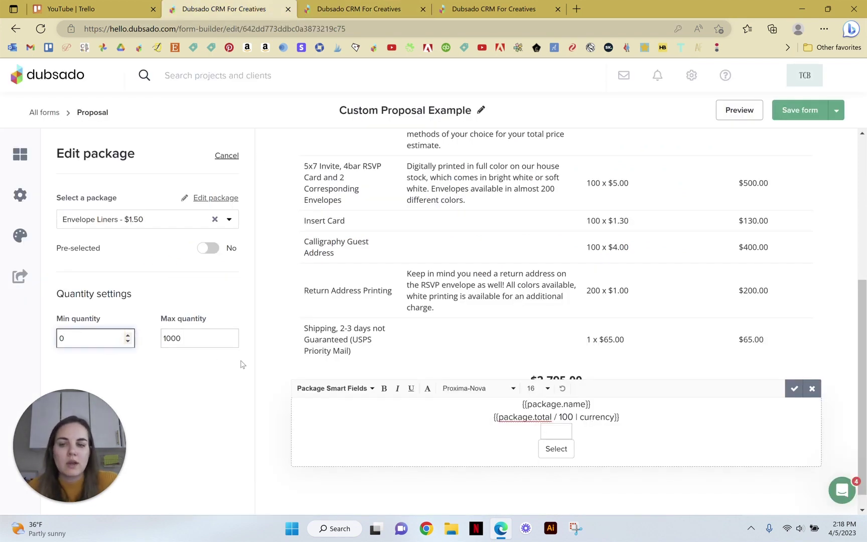
click(220, 338)
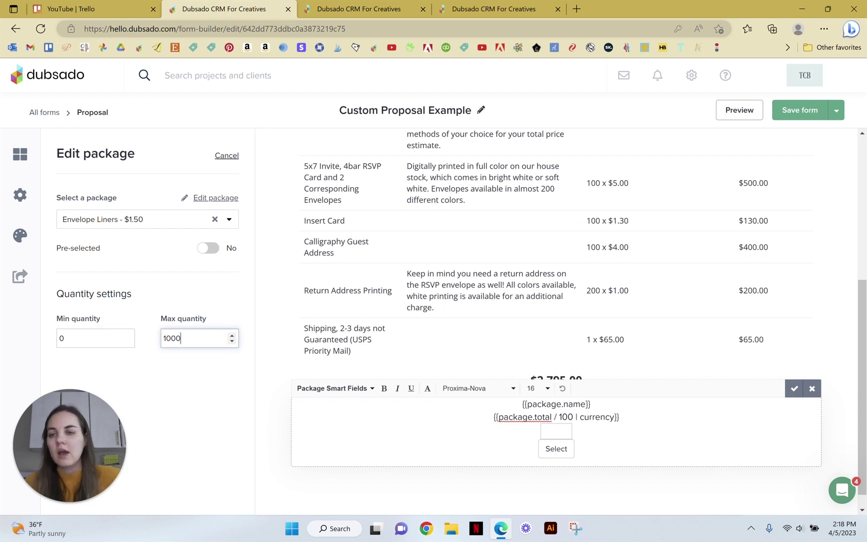
text(1000)
click(183, 403)
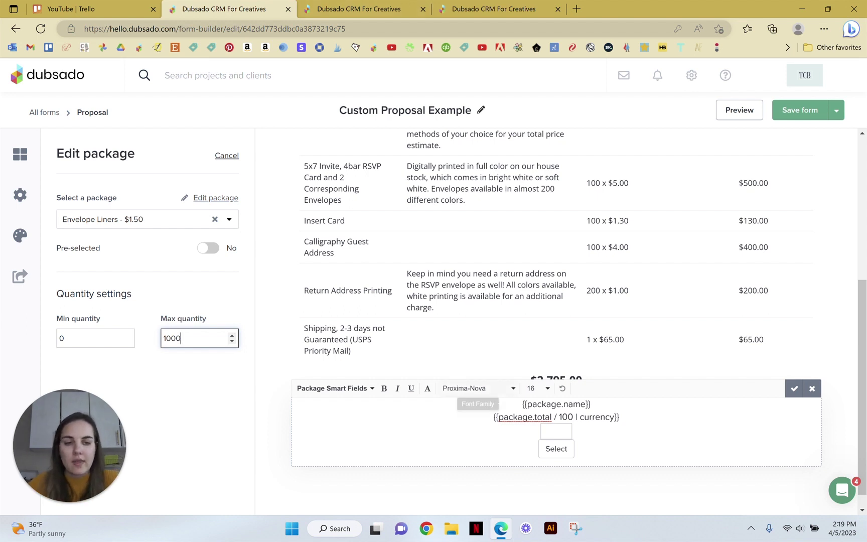
click(796, 387)
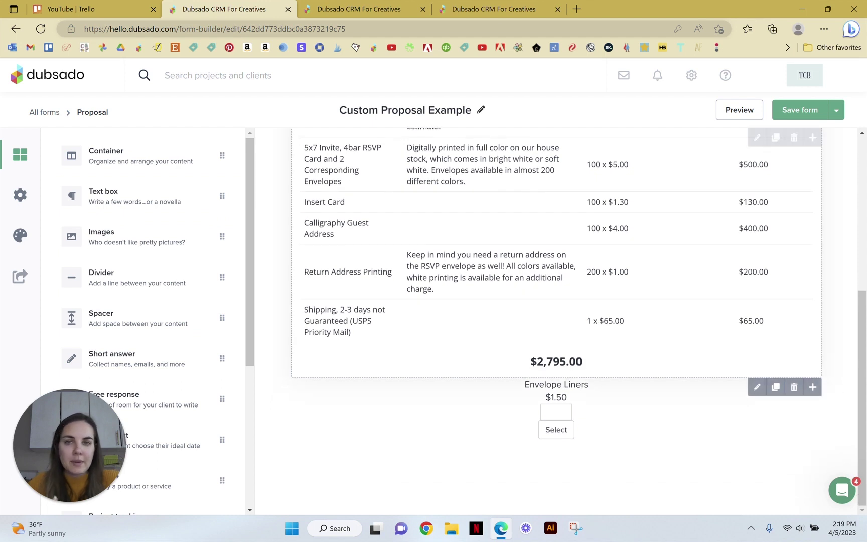
Step: Review the updated Envelope Liners quantity box in the client-facing form view
key(ctrl+Tab)
scroll(653, 351, down, 5)
scroll(597, 282, up, 15)
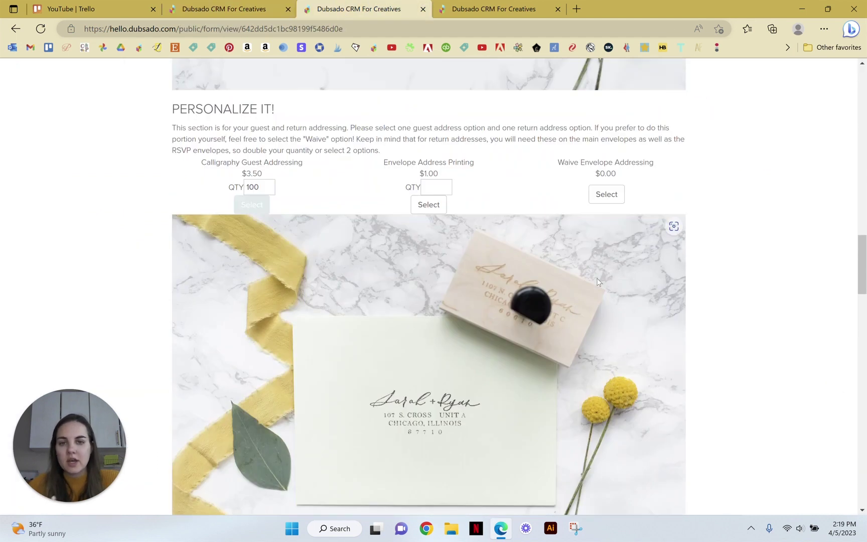
scroll(597, 281, up, 10)
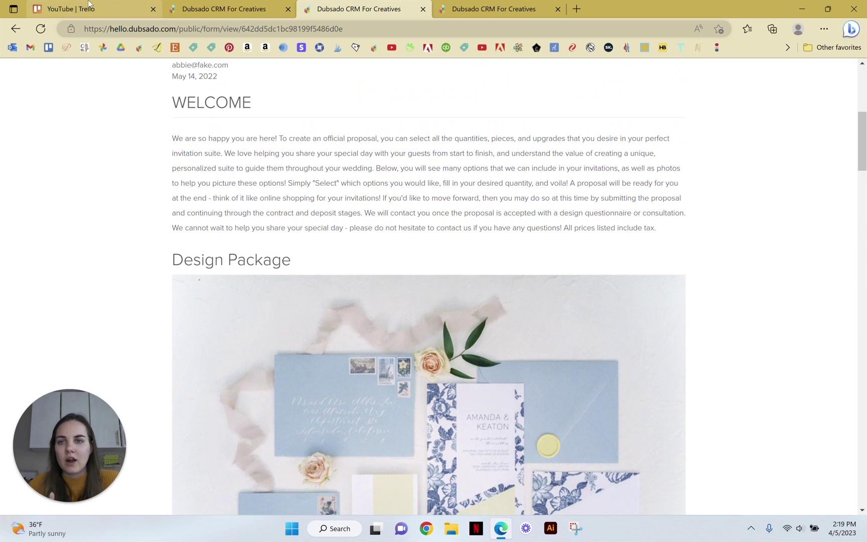
key(ctrl+shift+Tab)
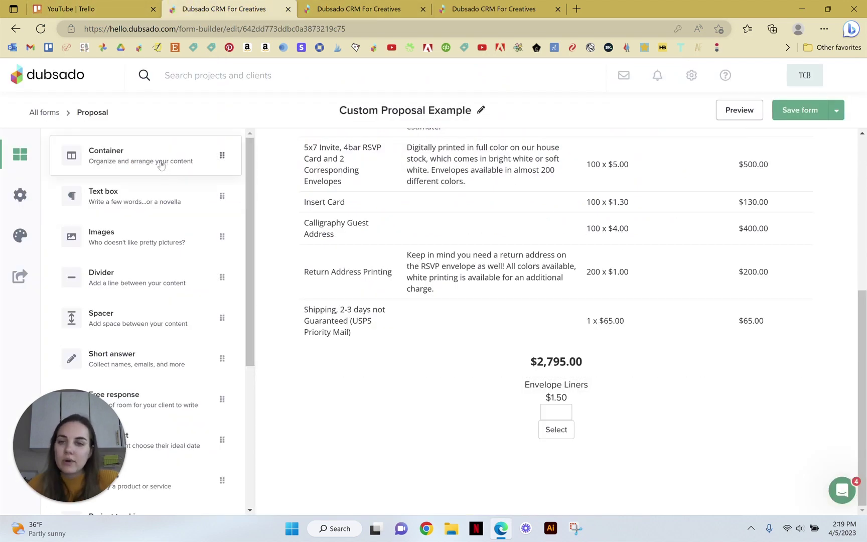
Step: Add a two-column container below the table: image on the left, Envelope Liners on the right
drag(117, 162, 467, 373)
scroll(502, 381, down, 1)
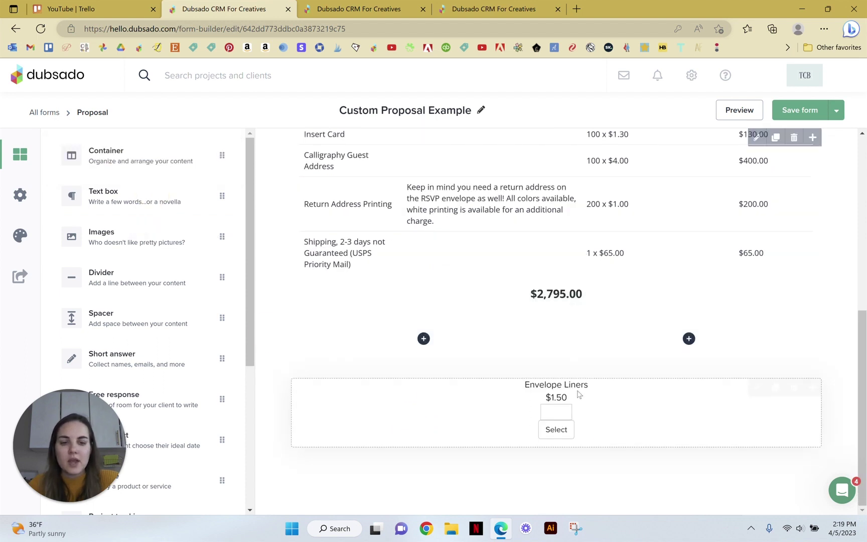
drag(577, 394, 691, 327)
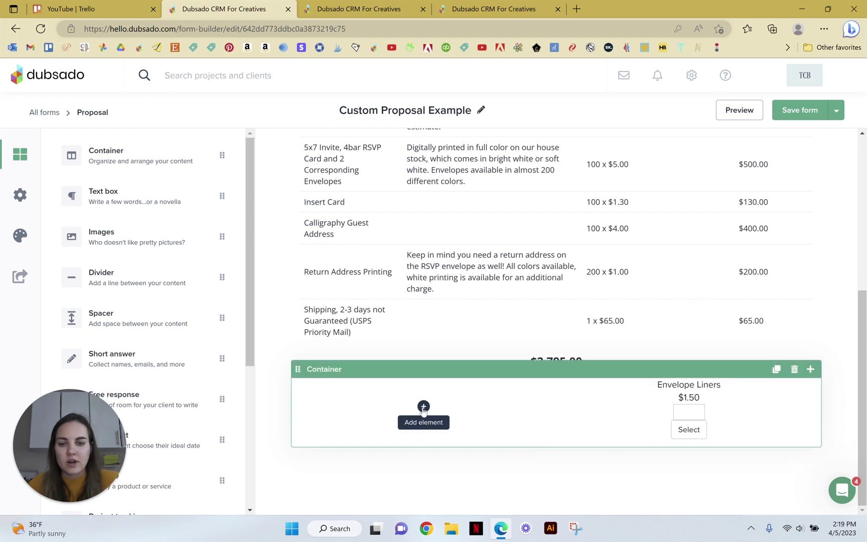
drag(84, 227, 433, 410)
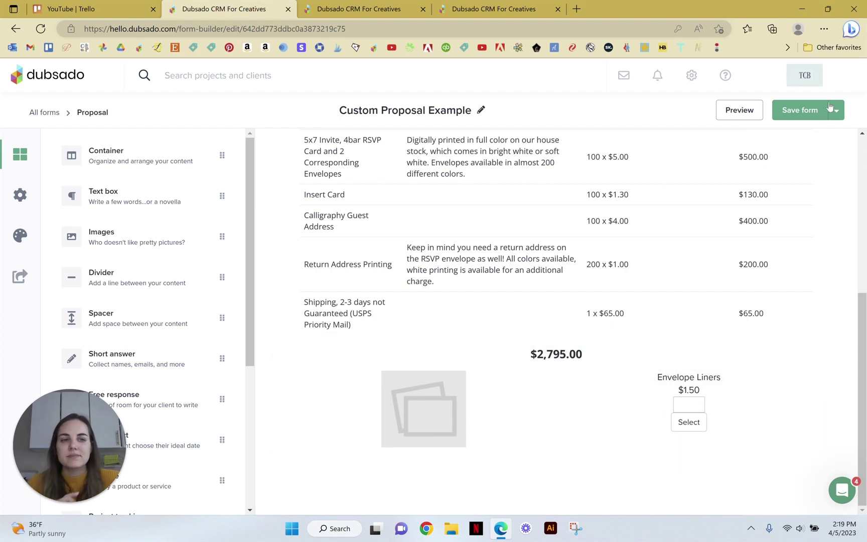
Step: Include the Invitation Contract with the proposal in form settings
click(19, 195)
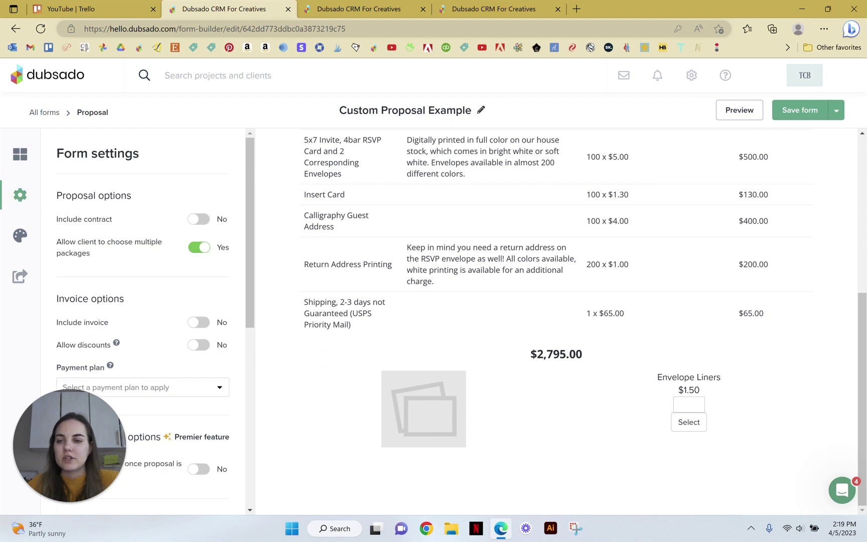
scroll(100, 195, down, 2)
scroll(101, 195, up, 2)
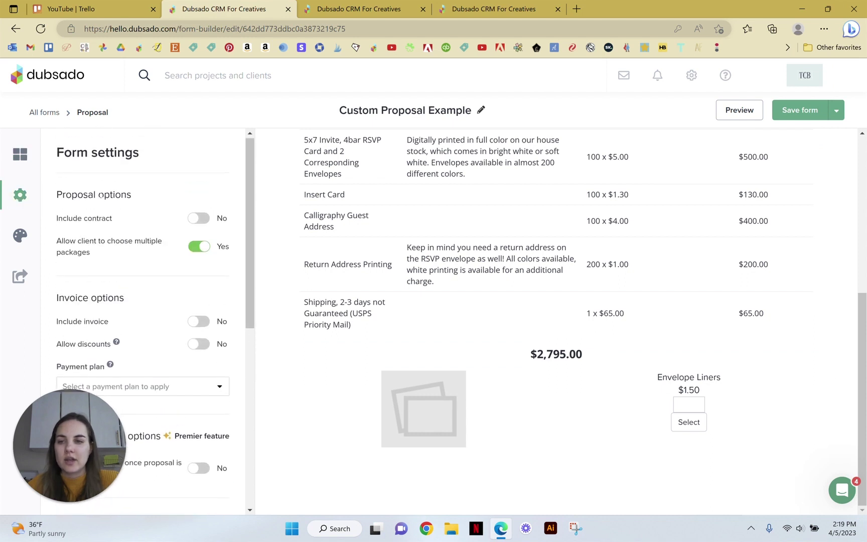
click(198, 218)
click(125, 248)
click(95, 287)
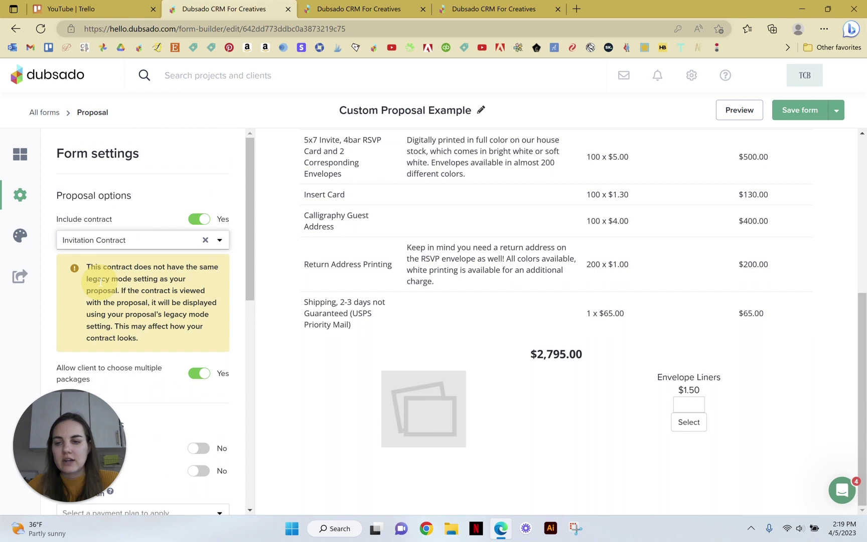
Step: Include an invoice using the 50 Only payment plan
scroll(107, 201, down, 3)
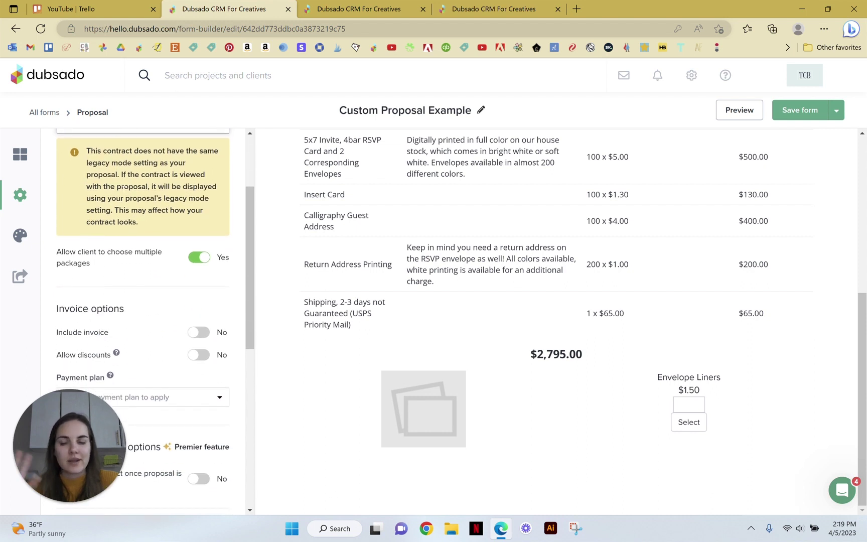
scroll(165, 217, down, 3)
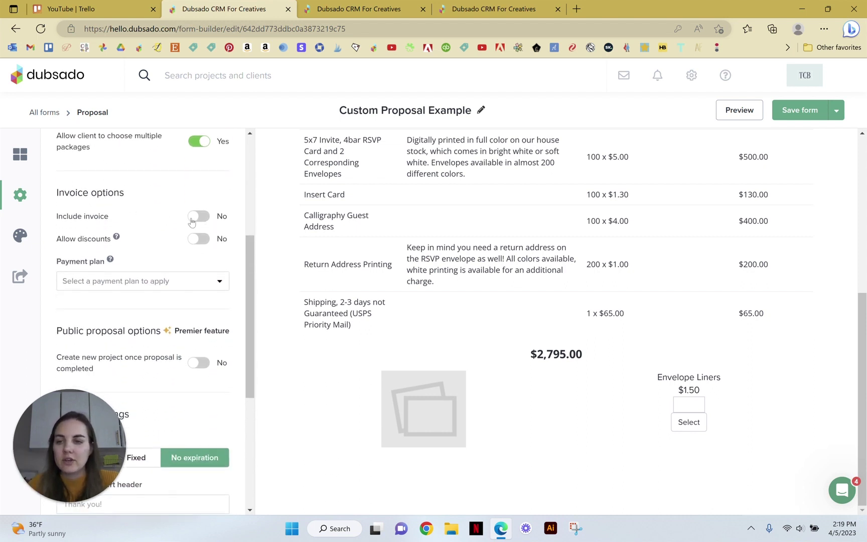
click(191, 217)
scroll(167, 228, down, 2)
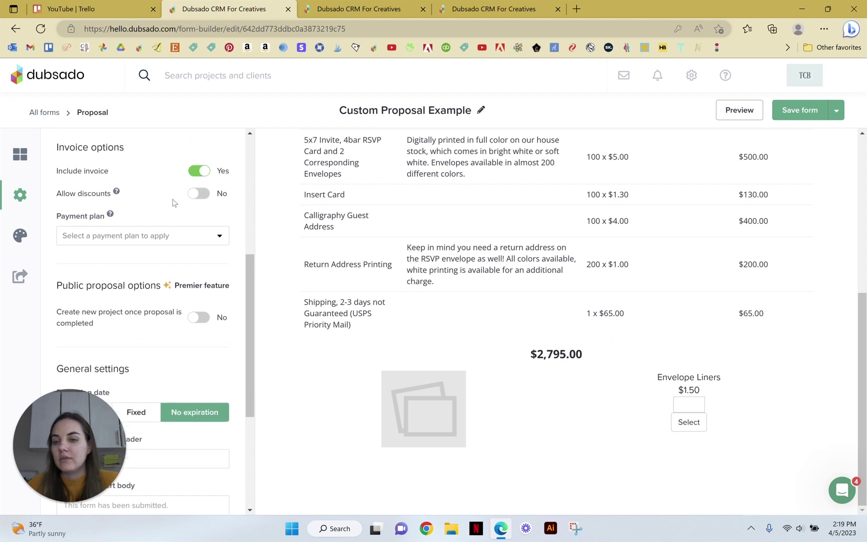
click(151, 226)
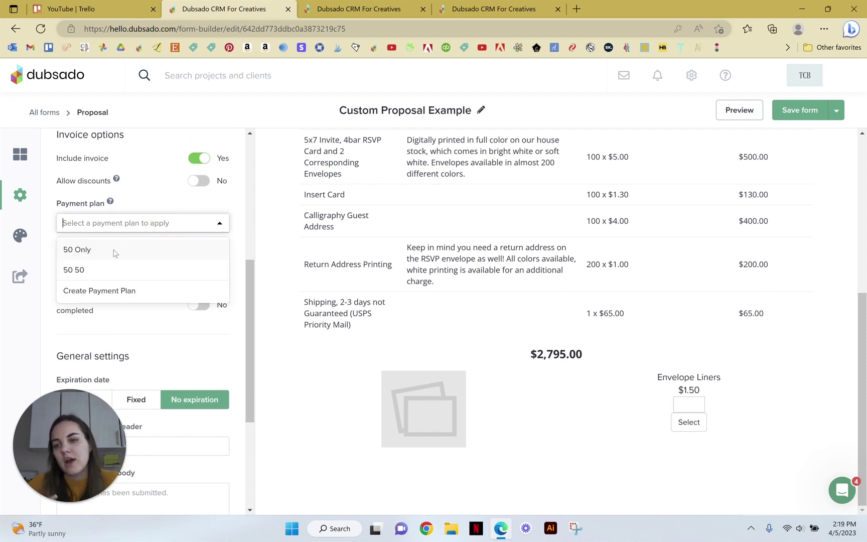
click(88, 251)
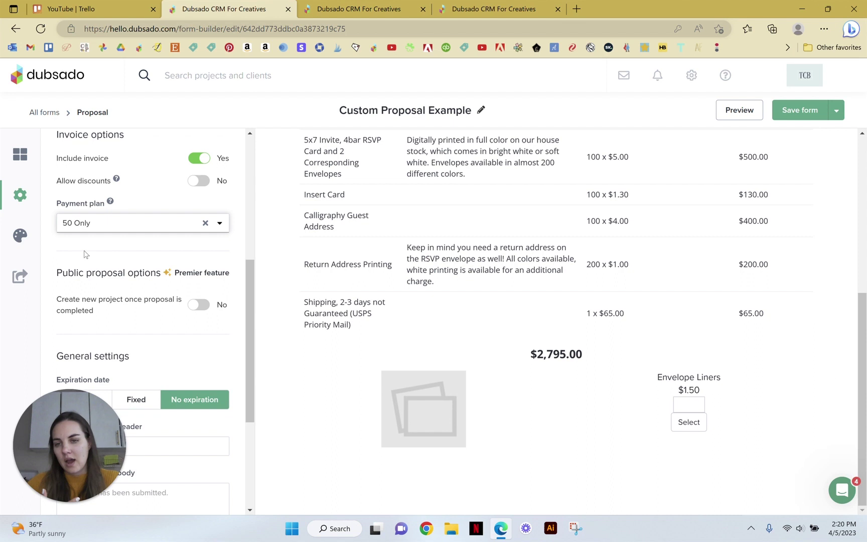
click(84, 253)
Step: Save the proposal form and close the builder
scroll(194, 479, up, 3)
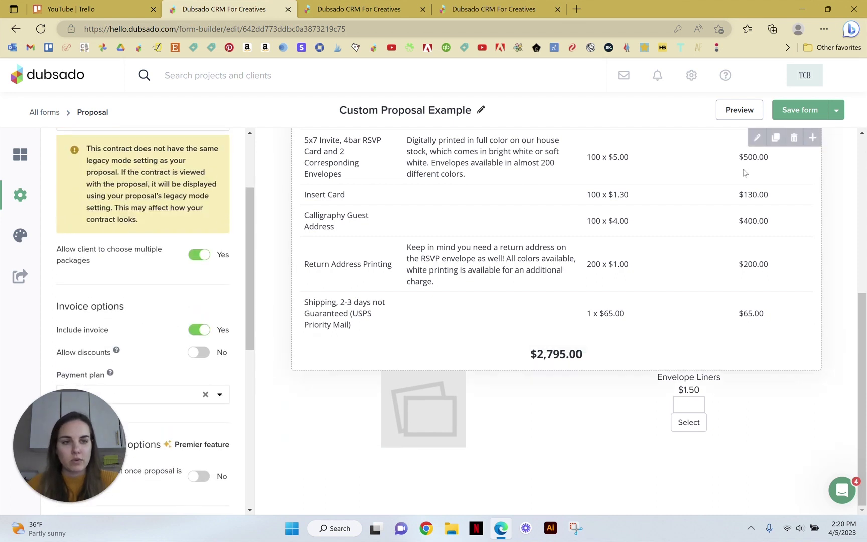
click(836, 111)
click(790, 134)
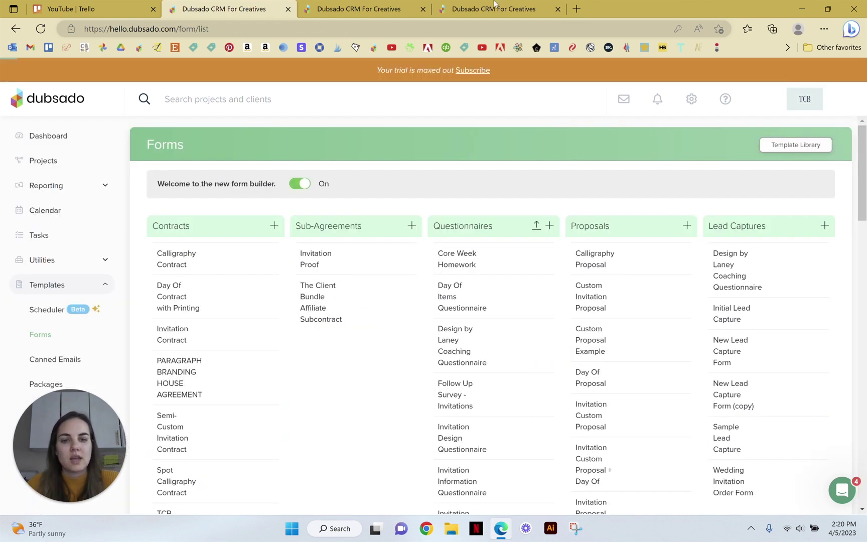
Step: Add Custom Proposal Example to the wedding invites project and open it in a new tab
click(63, 160)
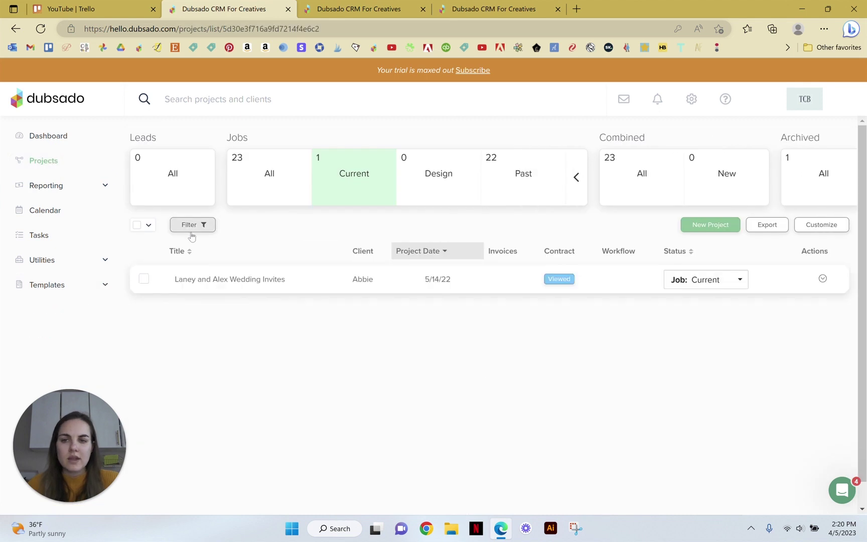
click(230, 274)
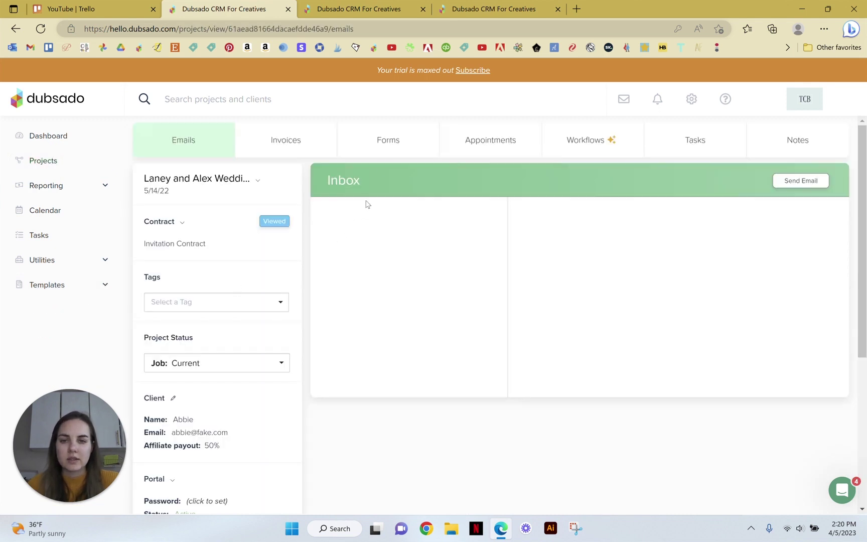
click(396, 146)
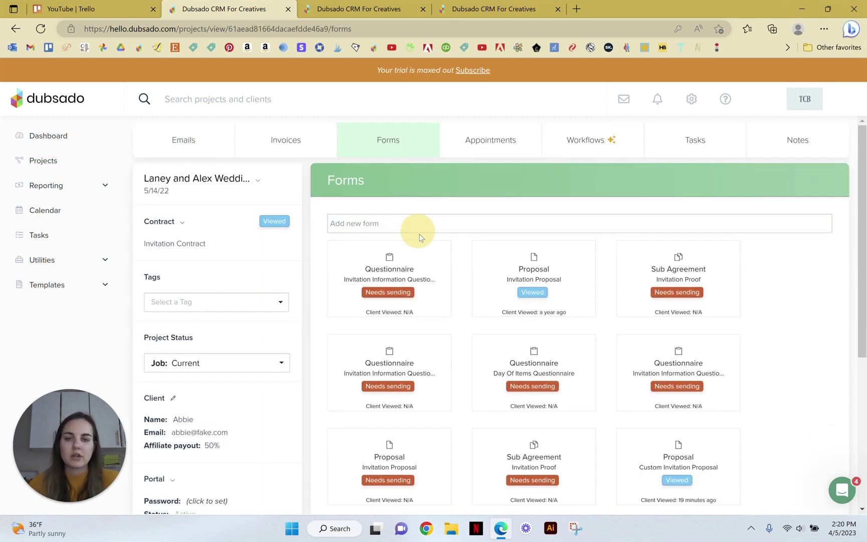
click(413, 226)
text(exam)
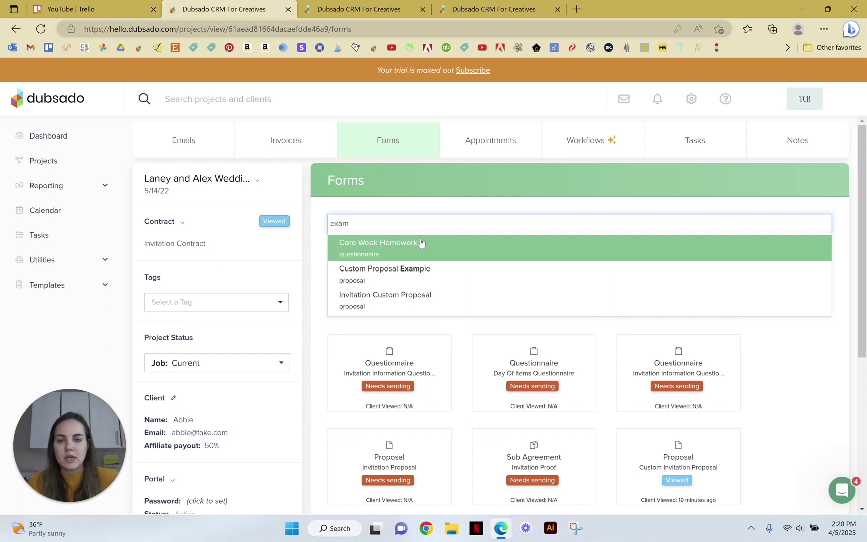
click(424, 269)
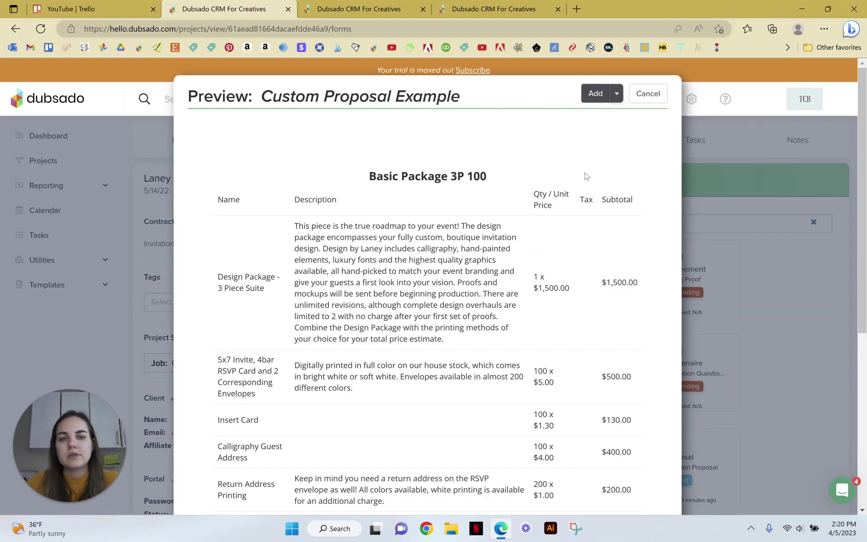
click(595, 92)
click(564, 95)
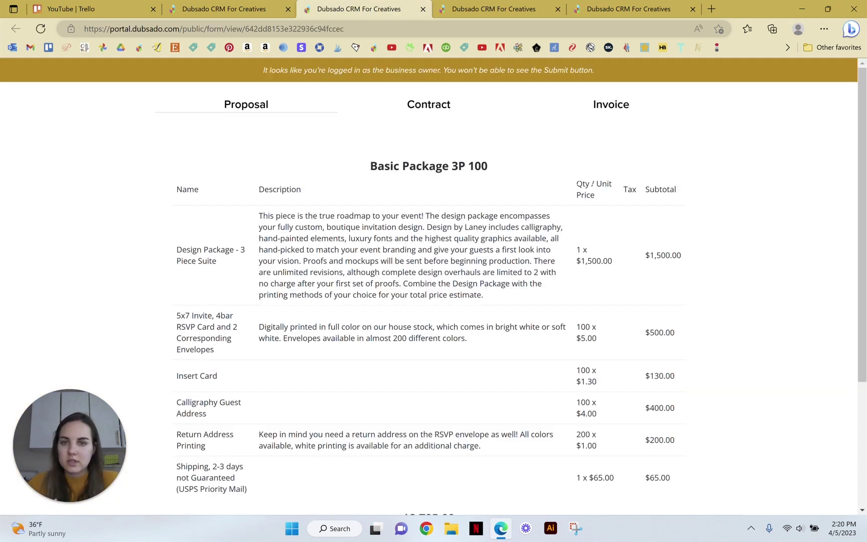
Step: Compare with the original form and check the portal proposal's $2,795.00 total
click(467, 9)
scroll(156, 145, up, 3)
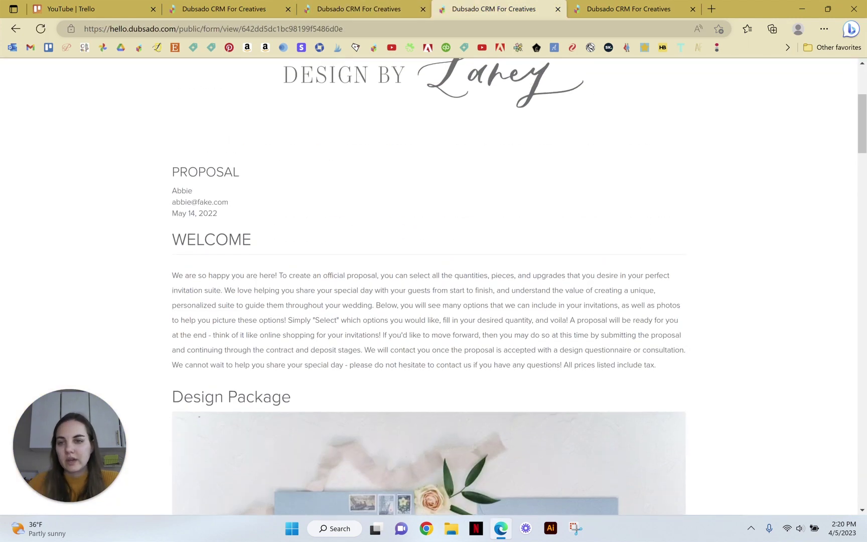
click(382, 9)
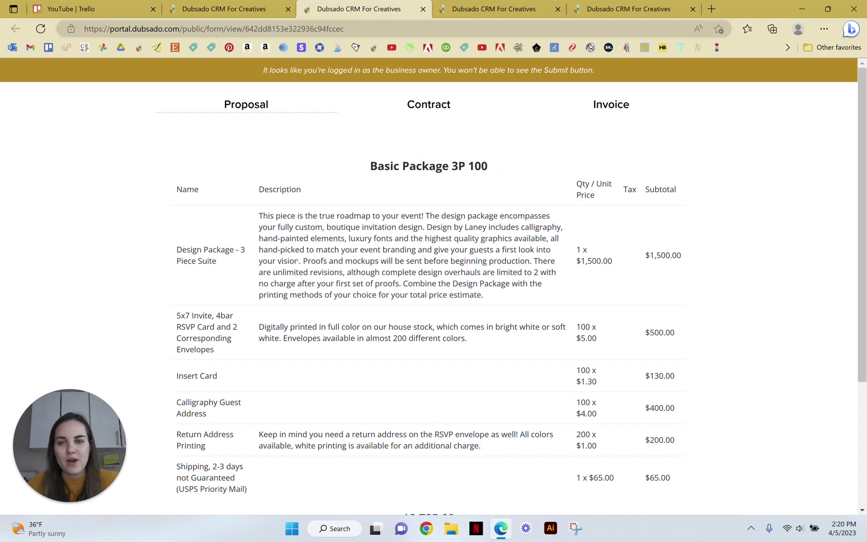
scroll(232, 161, down, 4)
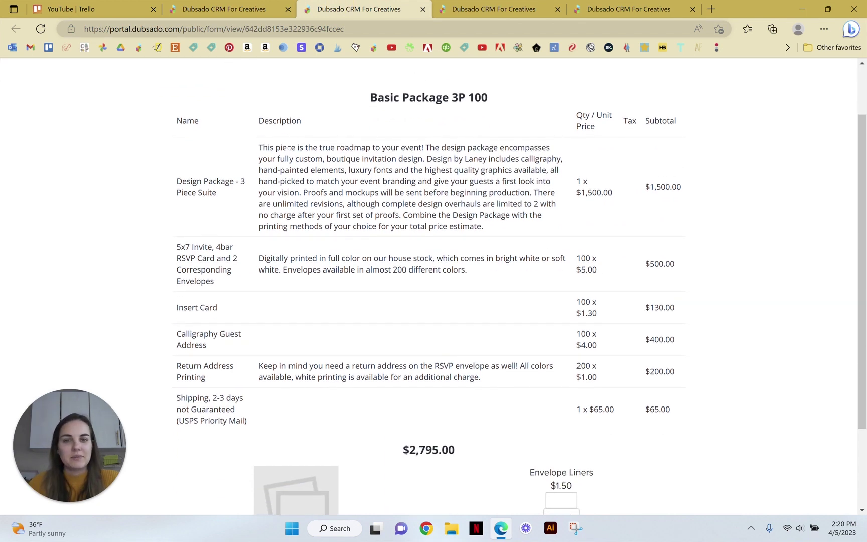
drag(461, 344, 336, 319)
drag(624, 453, 686, 454)
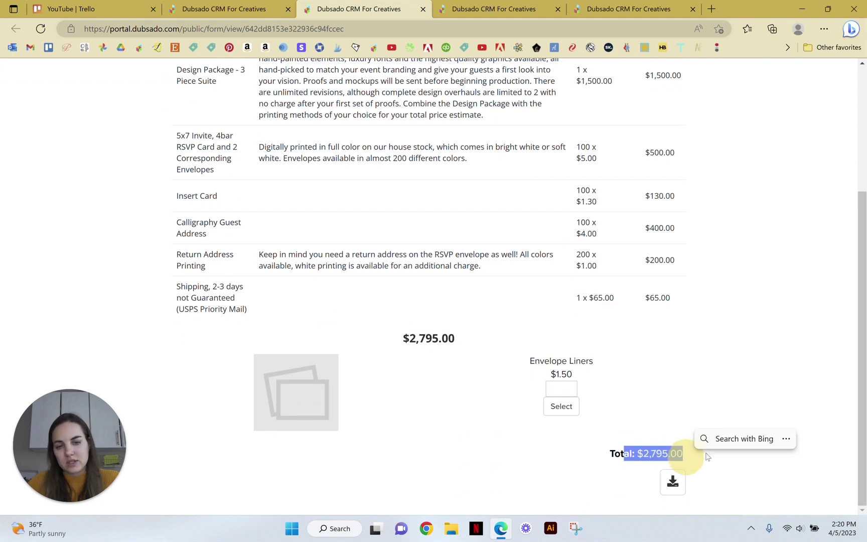
Step: Enter 100 Envelope Liners to raise the total to $2,945.00, then return to the project forms
click(568, 389)
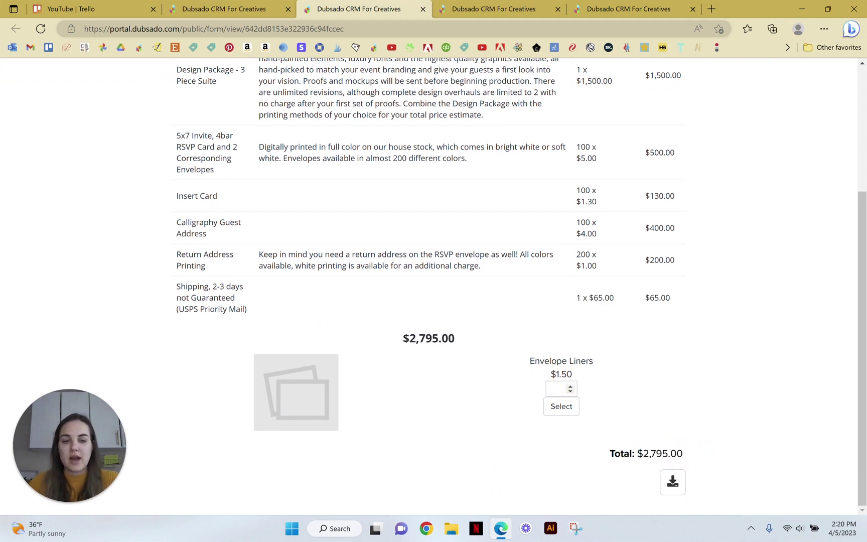
text(100)
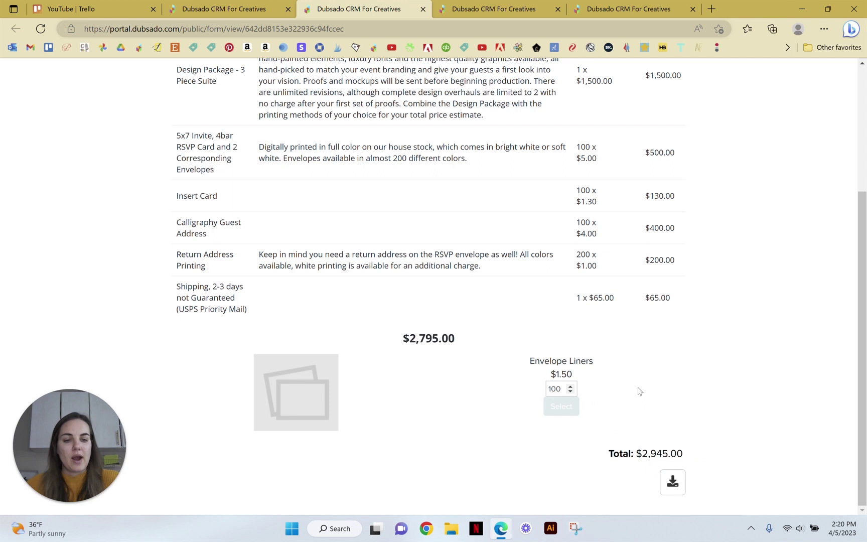
click(675, 385)
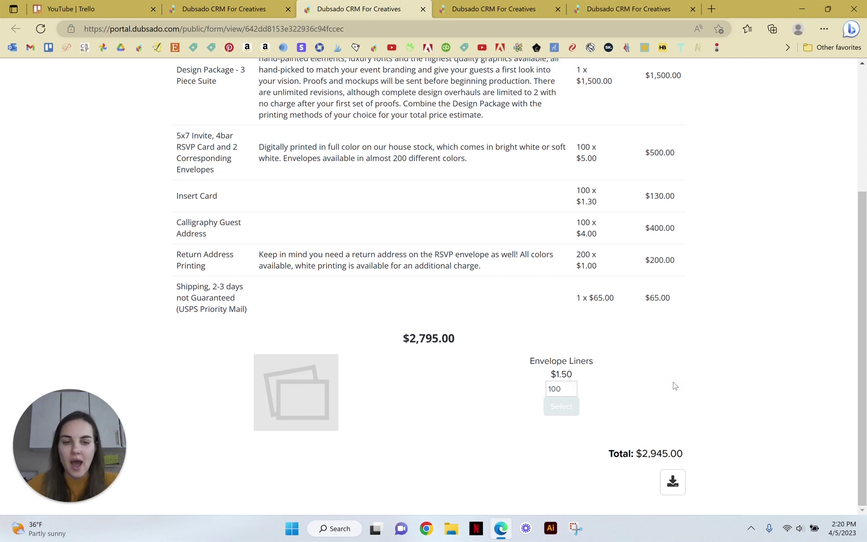
scroll(672, 443, up, 4)
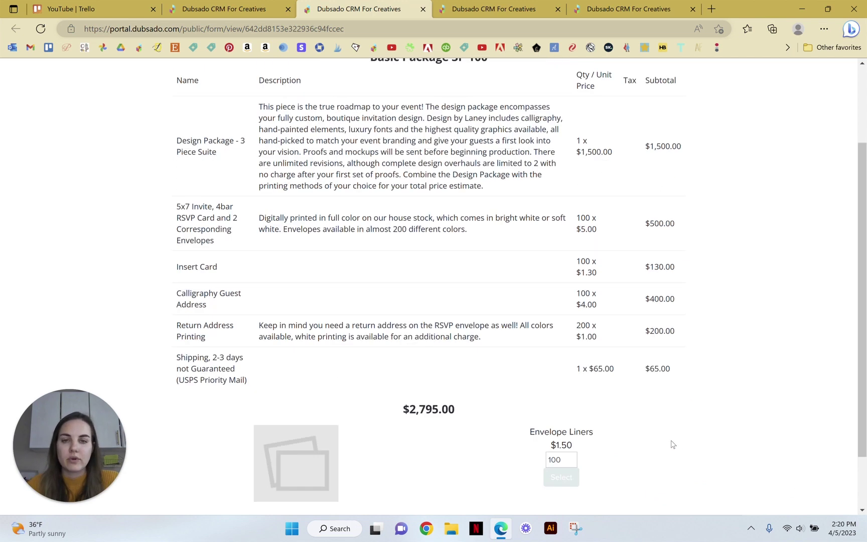
click(429, 107)
click(246, 106)
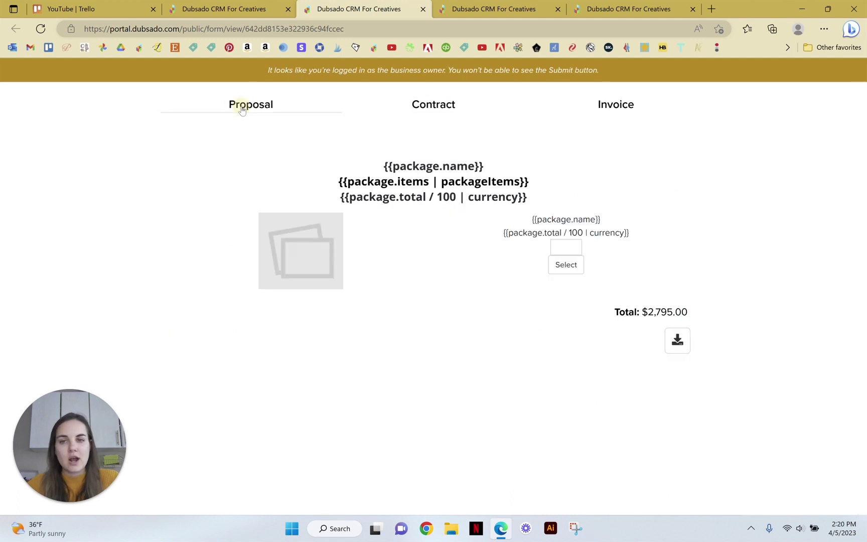
scroll(512, 339, down, 10)
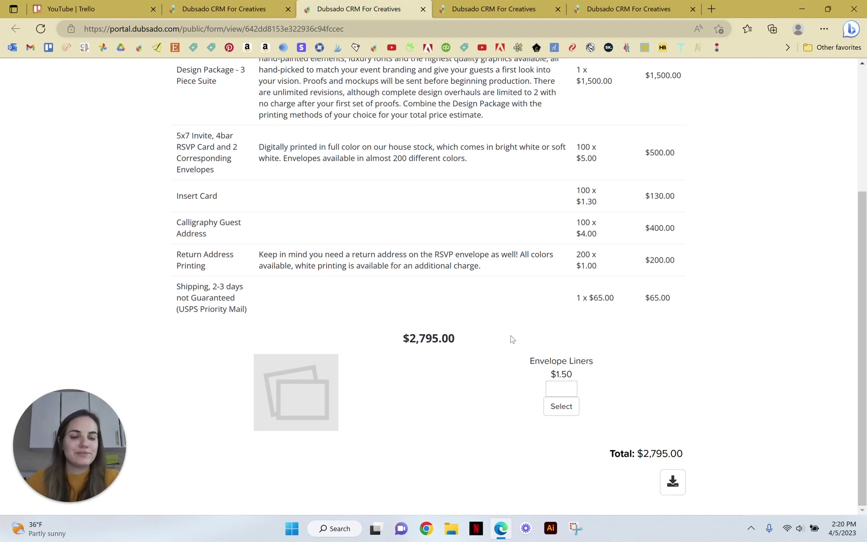
click(225, 9)
click(654, 91)
Step: Open the Custom Proposal Example template from Templates > Forms
click(75, 288)
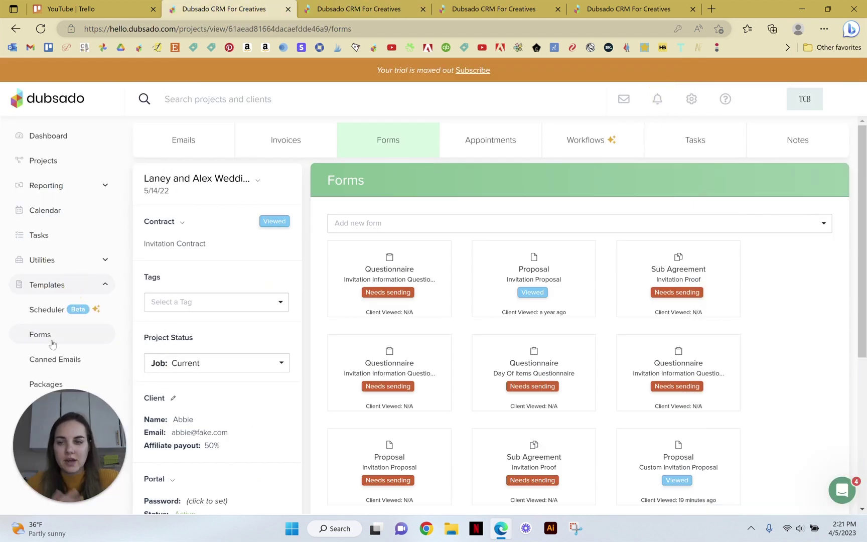
click(51, 341)
click(591, 351)
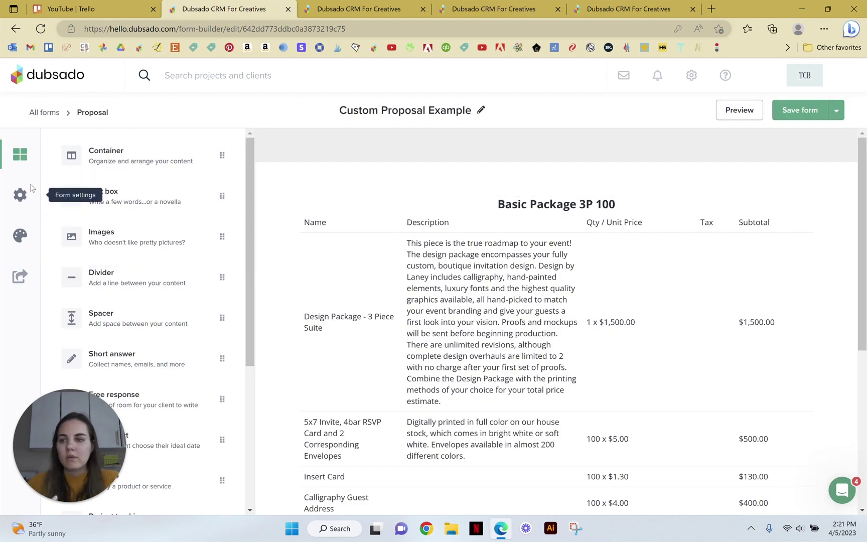
Step: Review form settings showing the included contract, invoice and 50 Only payment plan
click(22, 194)
scroll(91, 187, down, 1)
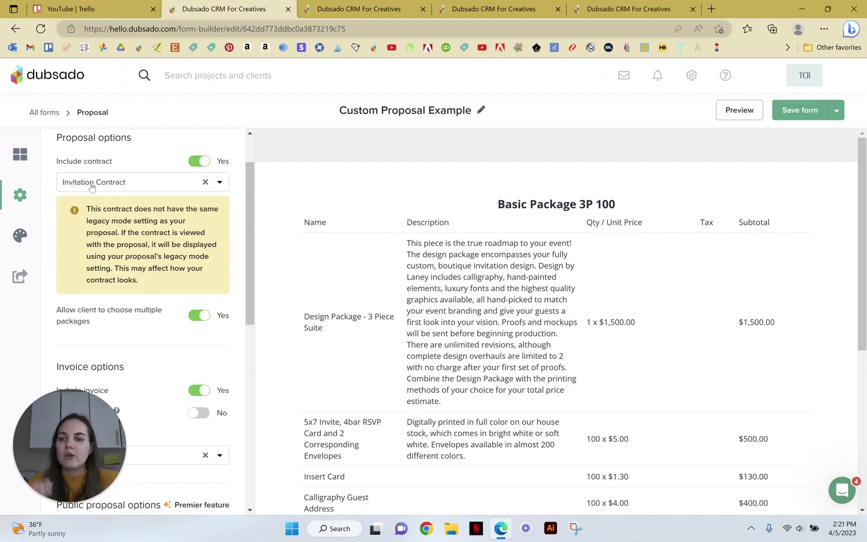
scroll(129, 180, down, 3)
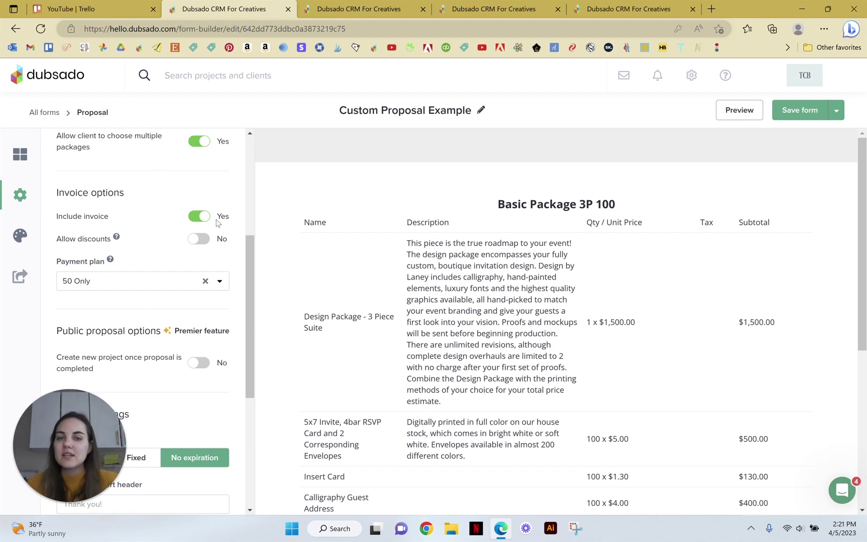
scroll(368, 314, down, 1)
scroll(121, 270, down, 2)
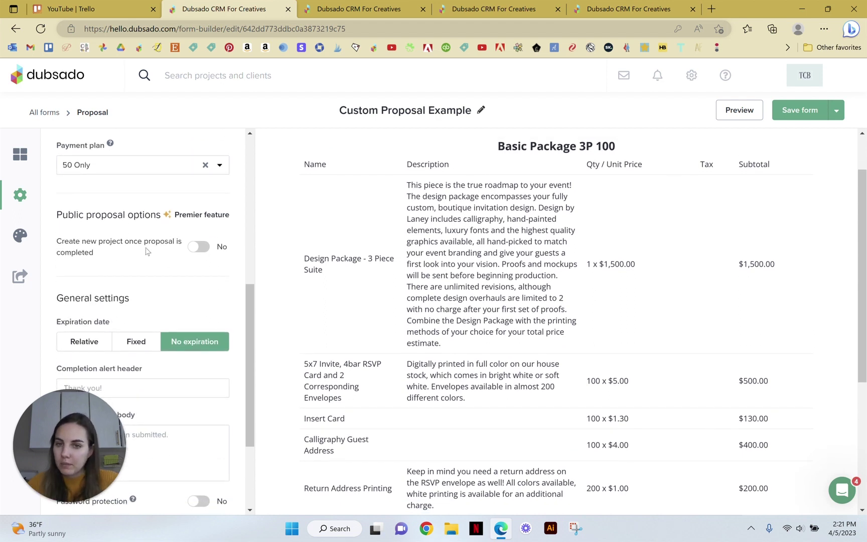
scroll(161, 258, up, 1)
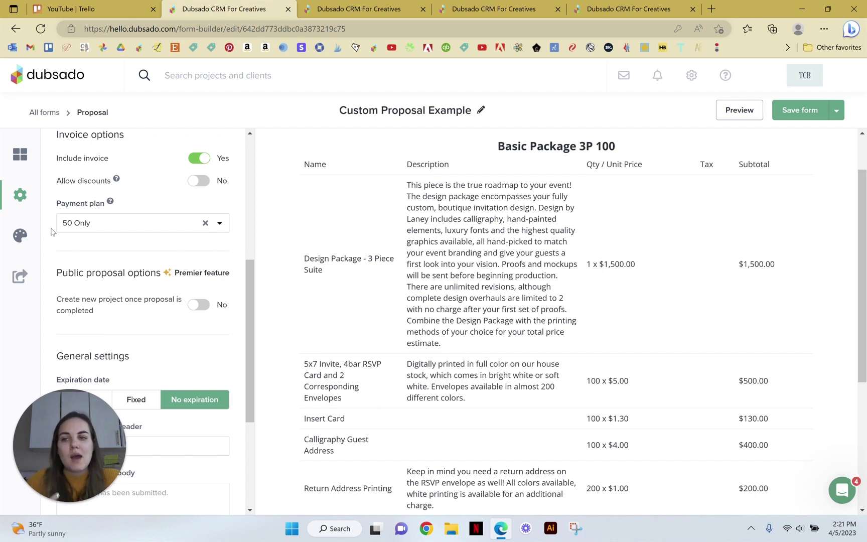
scroll(100, 230, up, 3)
Step: Leave for All forms, choosing Save & quit in the Quit editing prompt
click(38, 113)
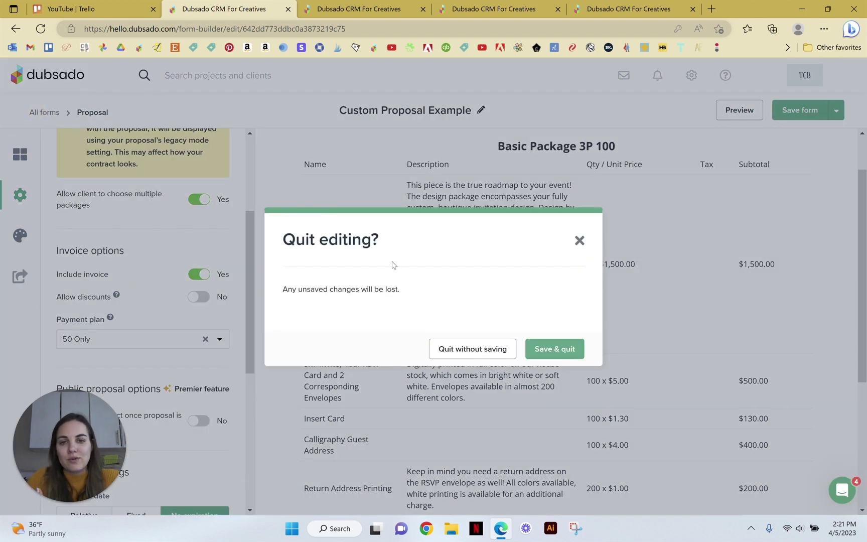
click(548, 350)
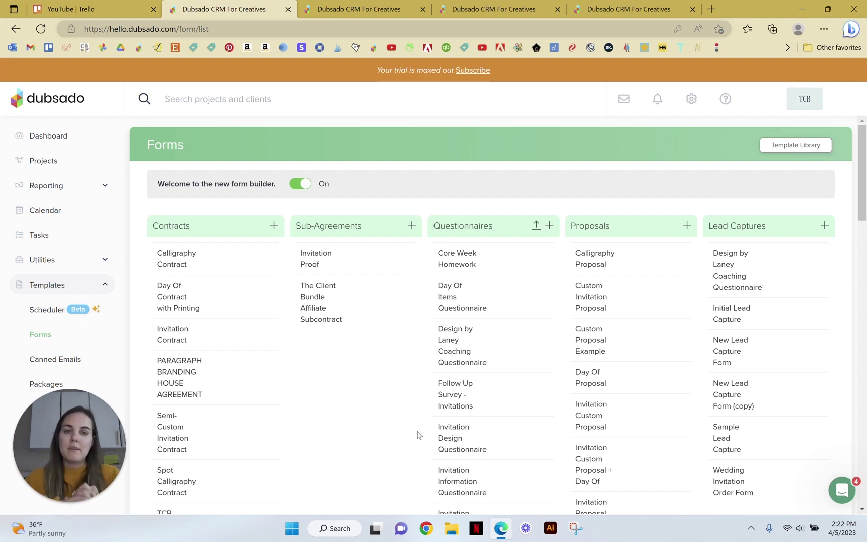
Step: On the client's proposal, set quantity 1 for the Handmade Paper Upgrade and the Foil Upgrade
click(472, 9)
scroll(659, 276, down, 8)
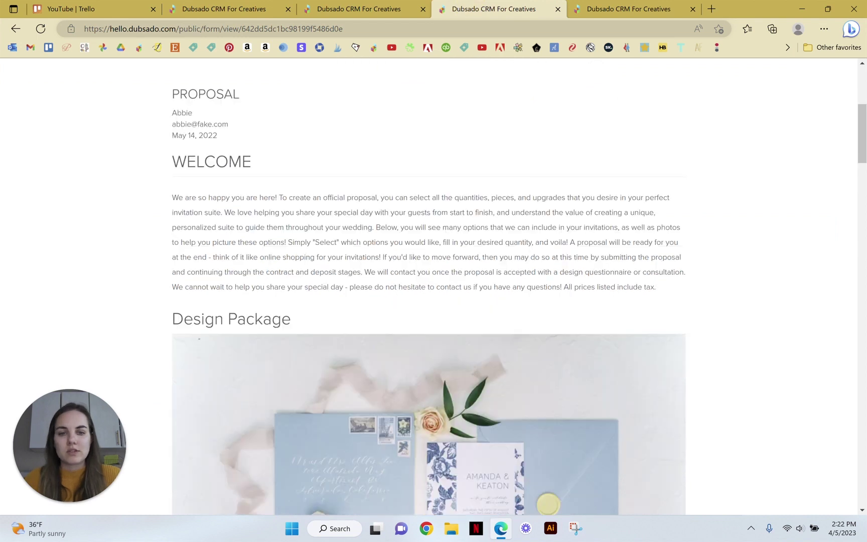
scroll(659, 277, down, 7)
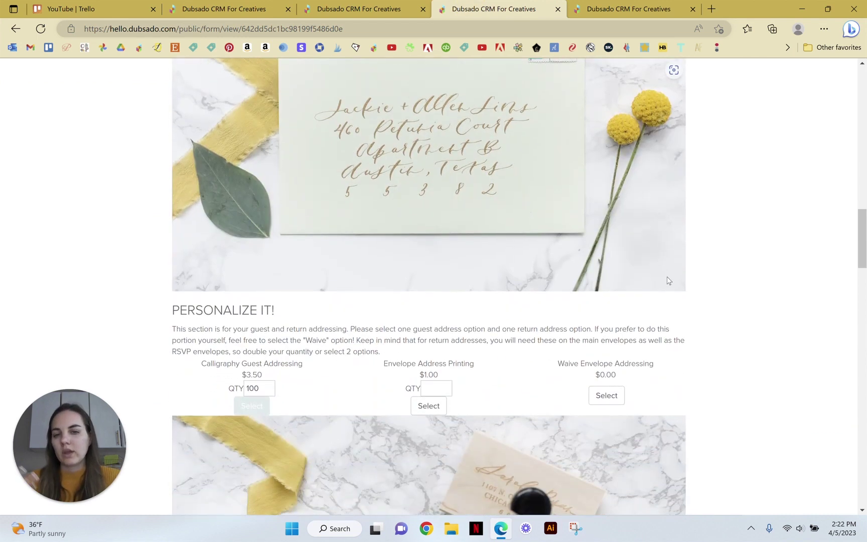
scroll(668, 280, down, 3)
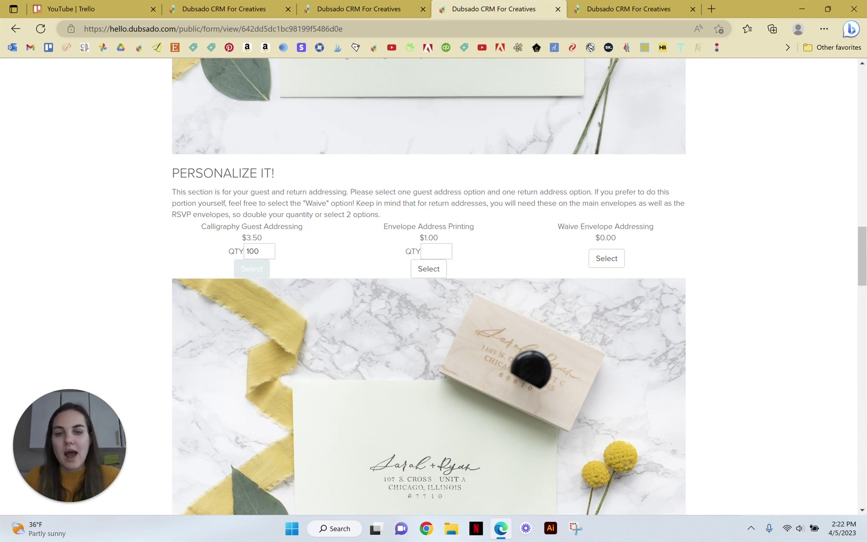
scroll(444, 251, down, 8)
scroll(456, 226, down, 12)
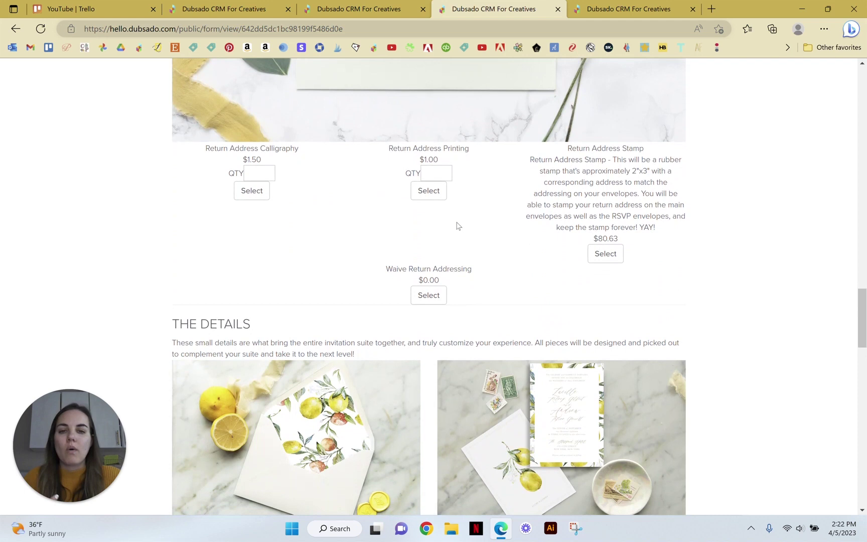
scroll(457, 225, down, 5)
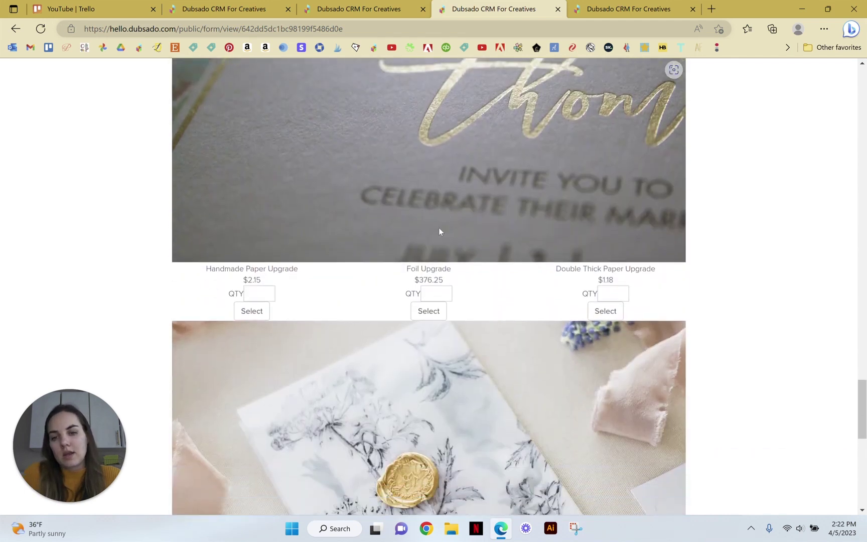
click(269, 244)
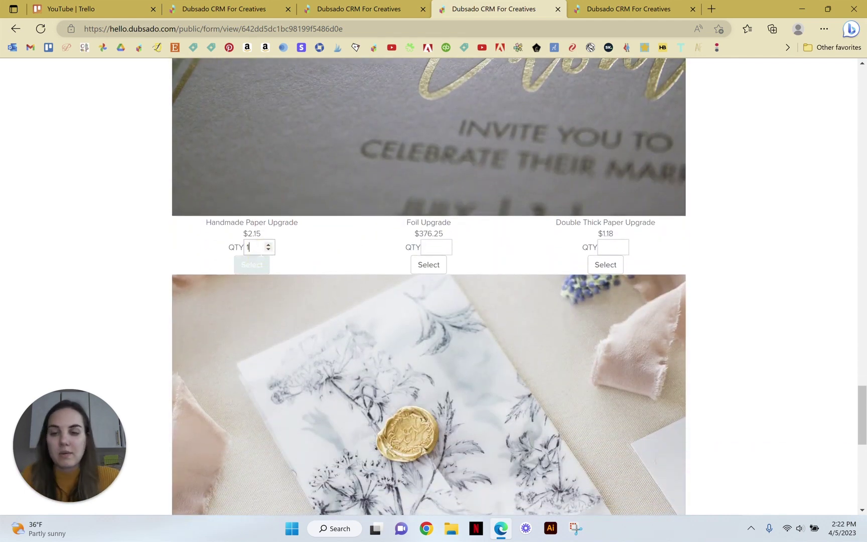
click(425, 246)
text(1)
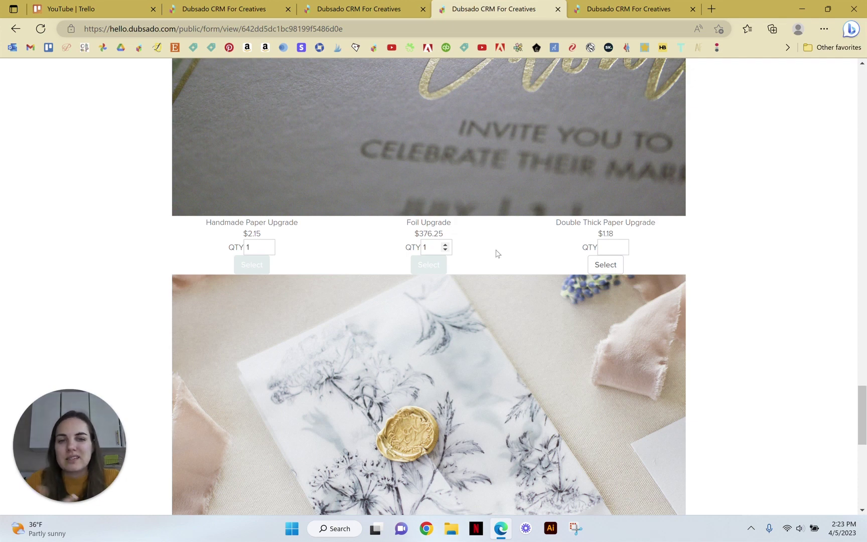
scroll(495, 259, up, 20)
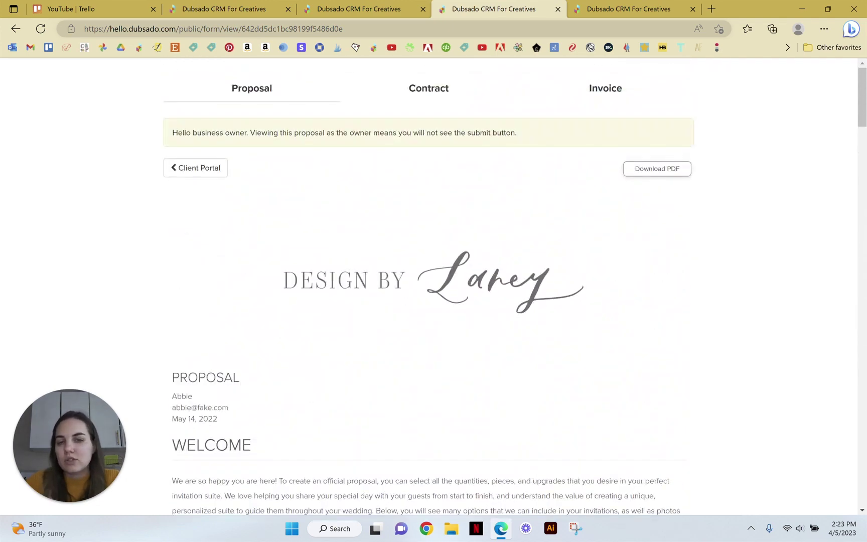
scroll(497, 253, down, 12)
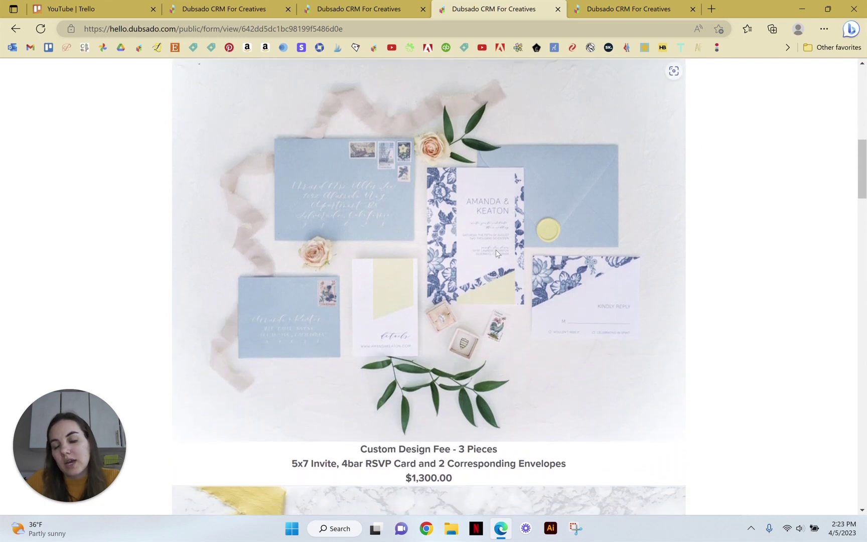
scroll(497, 252, down, 1)
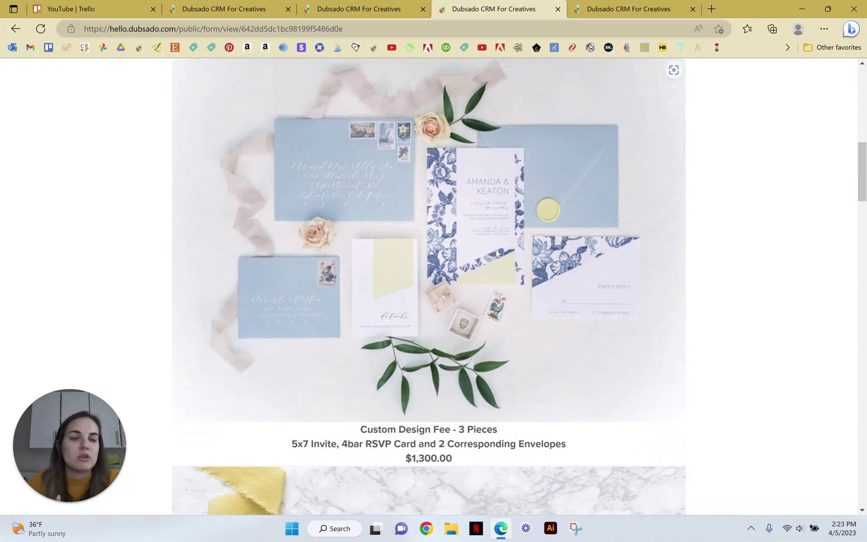